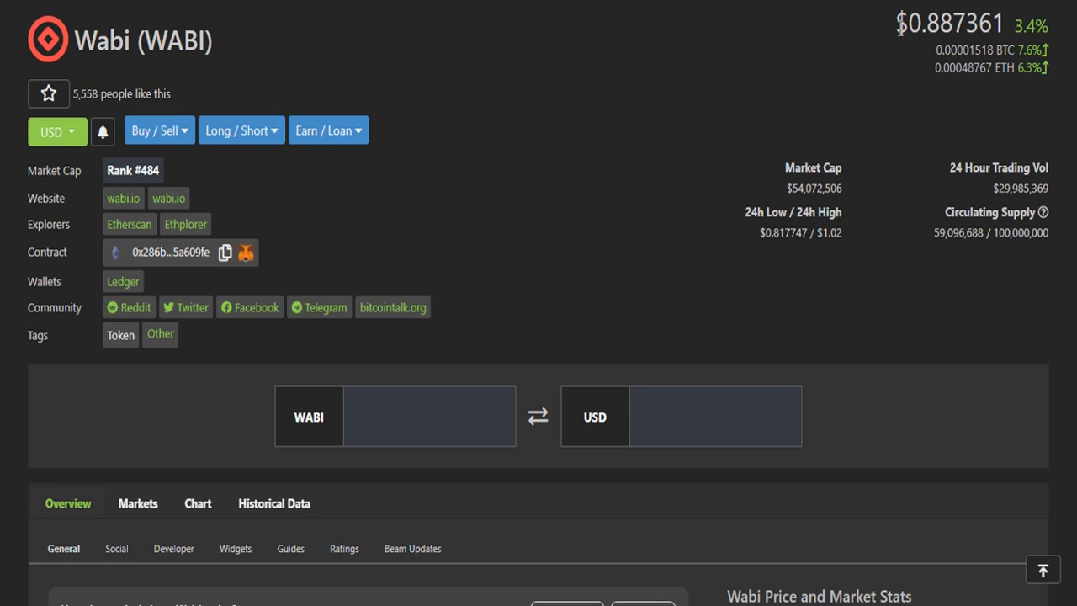
Highlight WABI's $0.887361 price and 3.4% daily change, then open the wabi.io website.
drag(898, 24, 1018, 42)
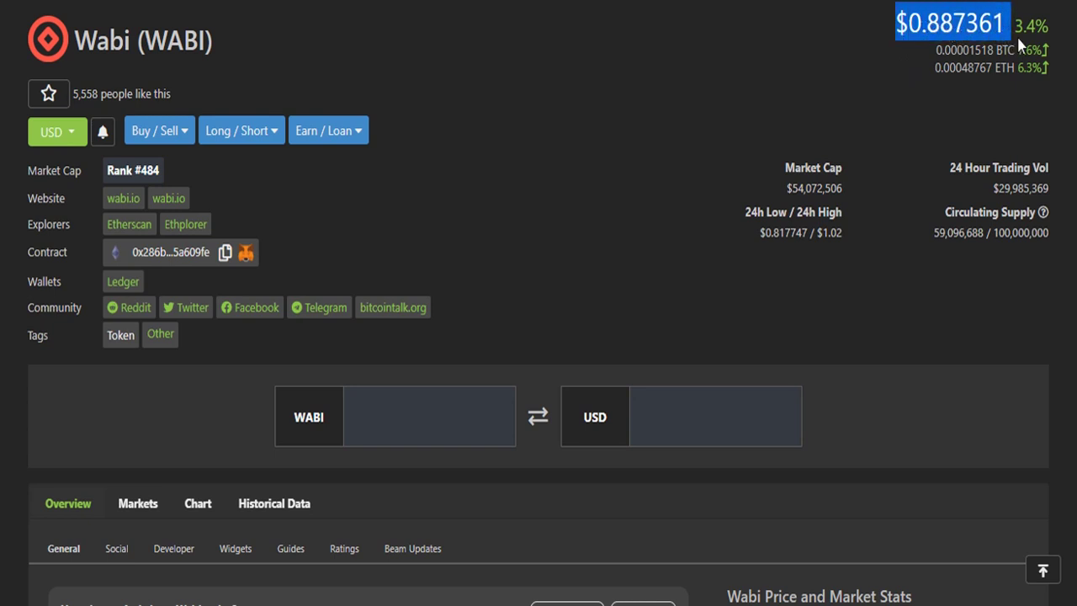
click(1013, 31)
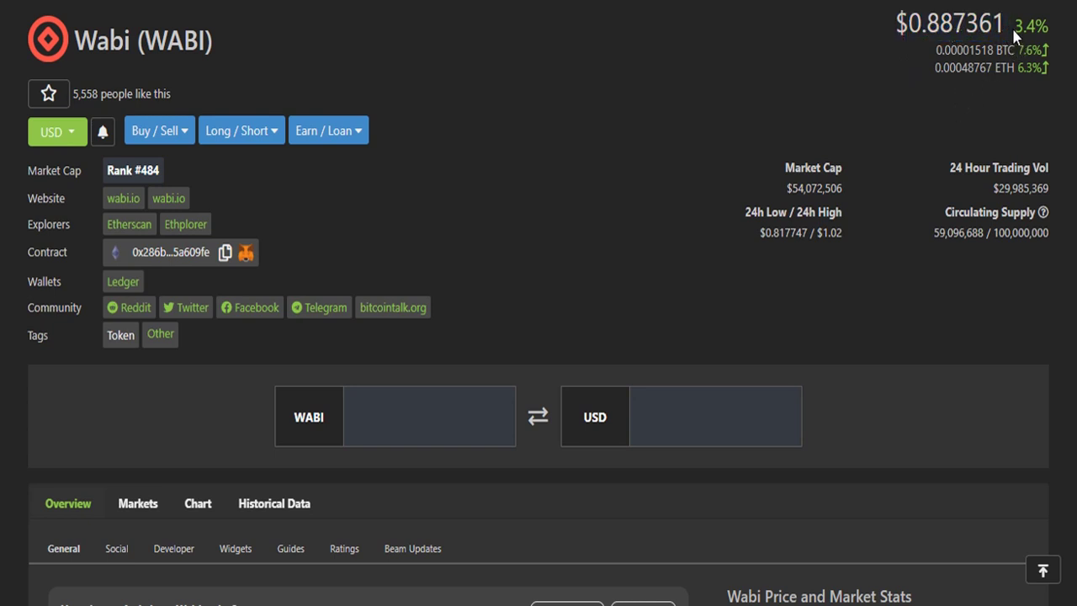
drag(1013, 30, 1050, 32)
click(686, 114)
click(135, 209)
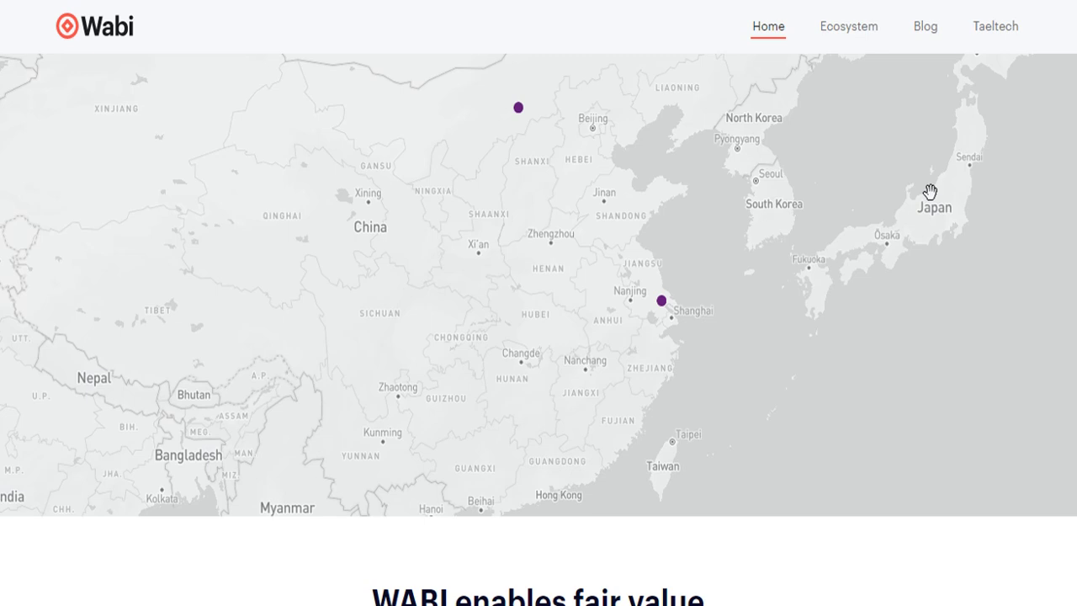
Scroll the wabi.io home page past the map, How it Works and charts to More adoption stats.
scroll(929, 192, down, 8)
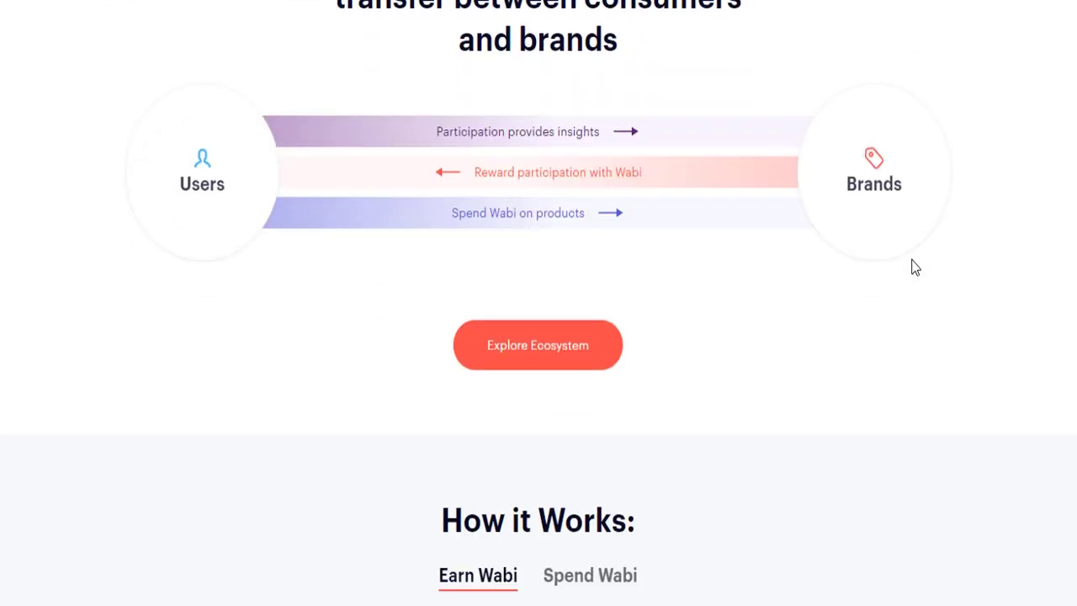
scroll(911, 259, down, 5)
scroll(911, 259, down, 2)
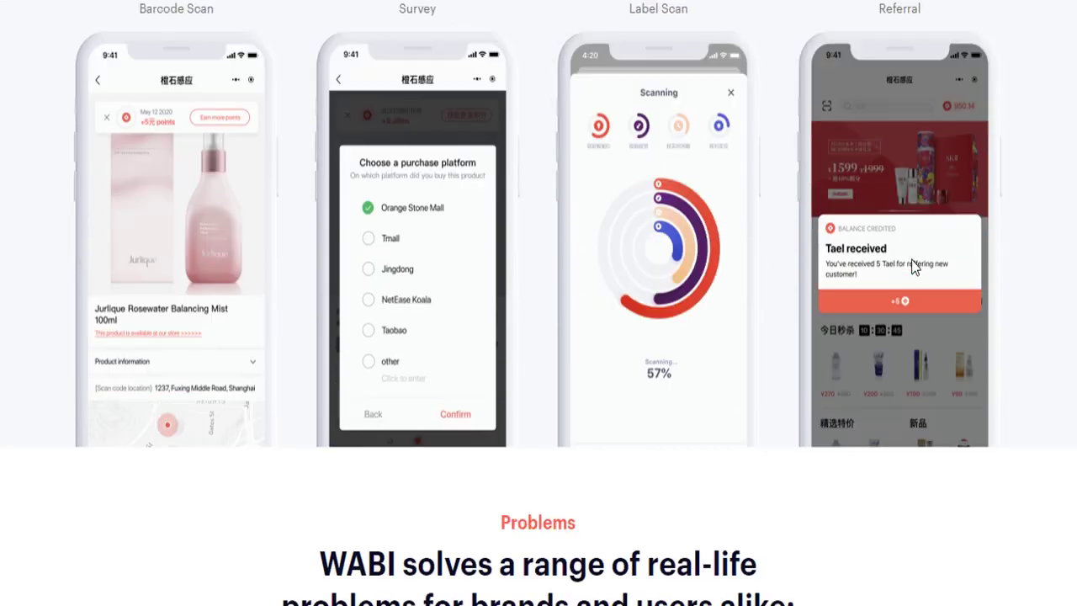
scroll(912, 259, down, 8)
scroll(916, 267, down, 7)
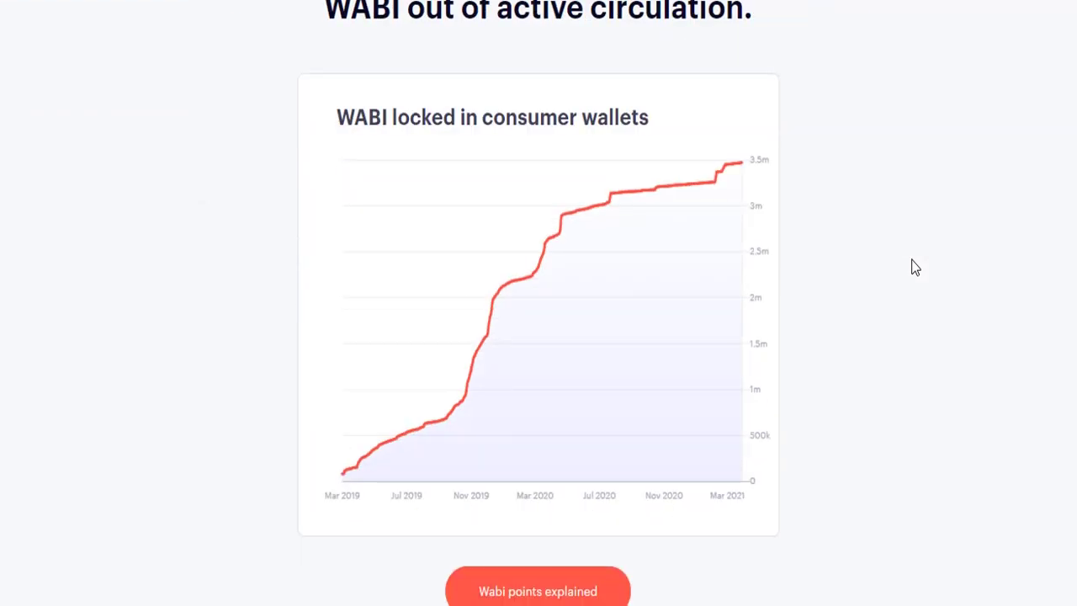
scroll(916, 268, up, 1)
scroll(915, 268, up, 1)
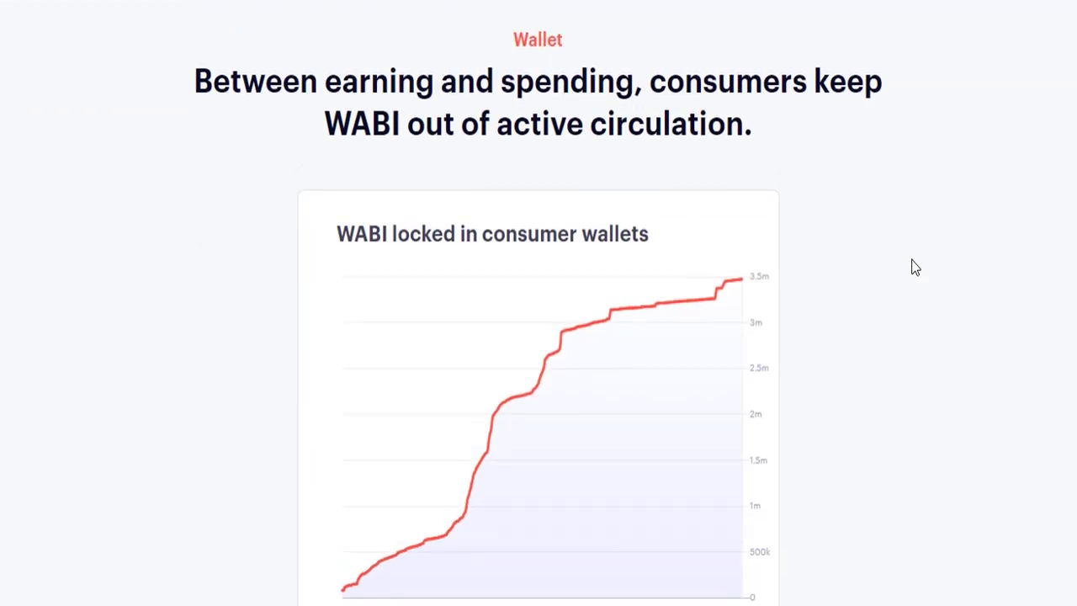
scroll(915, 268, down, 5)
scroll(915, 267, down, 4)
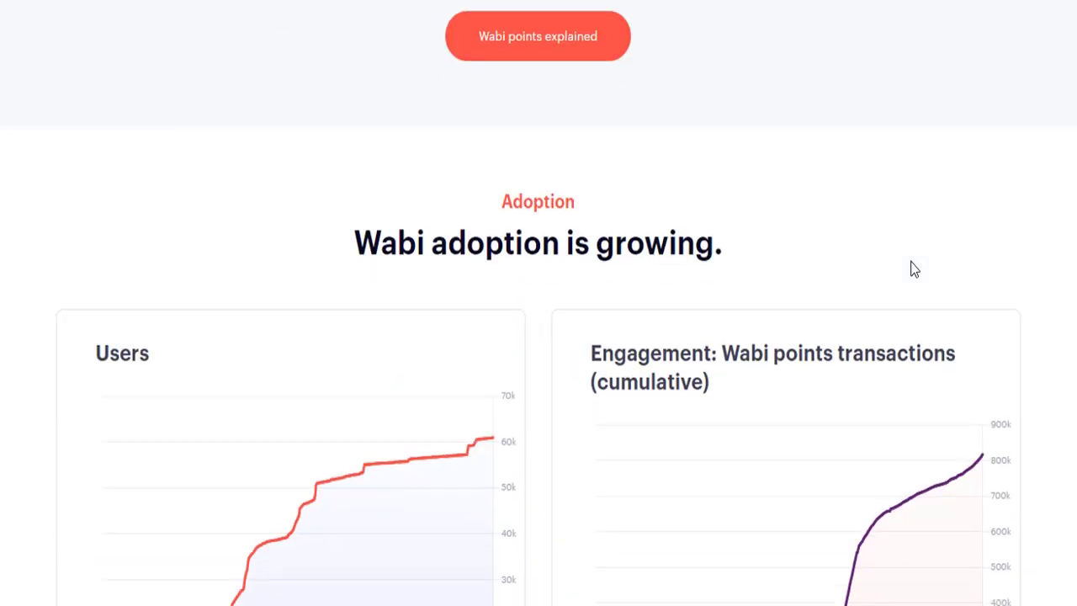
scroll(913, 267, down, 1)
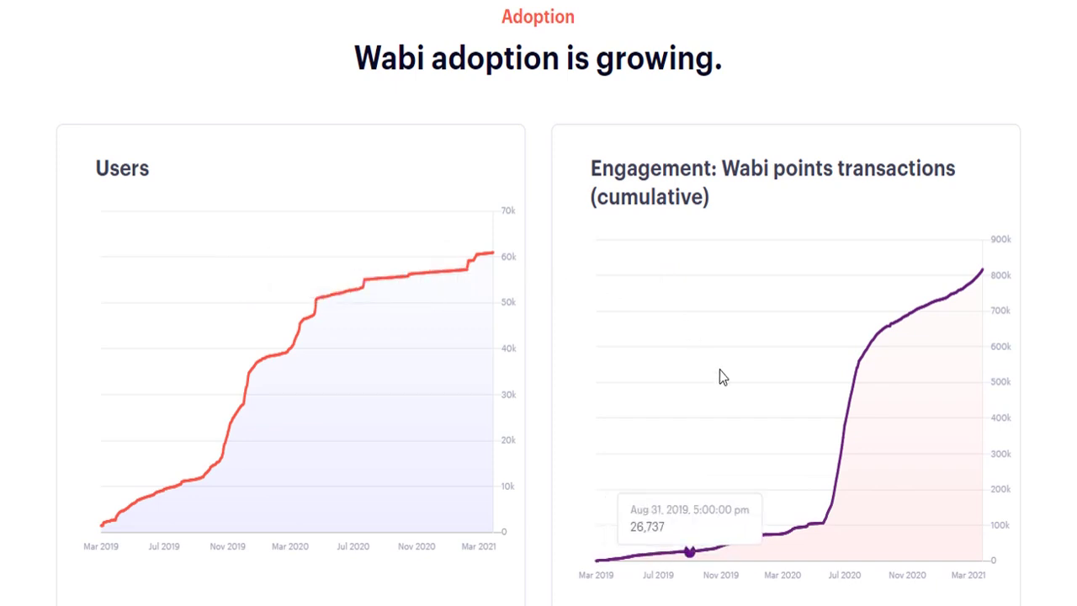
scroll(721, 383, down, 5)
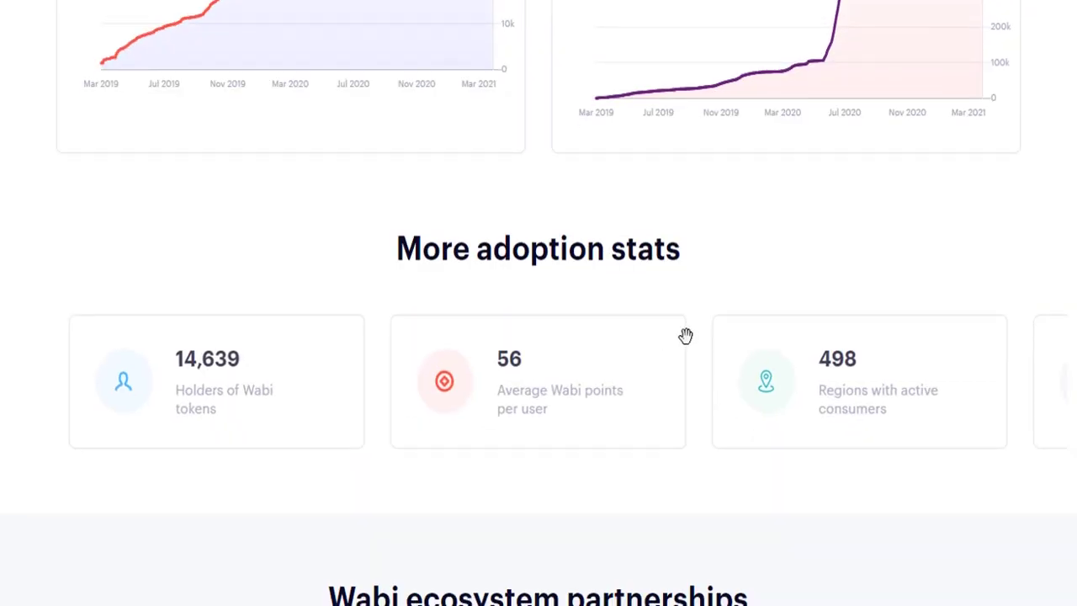
Scroll down through Wabi's partnerships and blog posts.
scroll(740, 387, down, 3)
scroll(743, 394, down, 1)
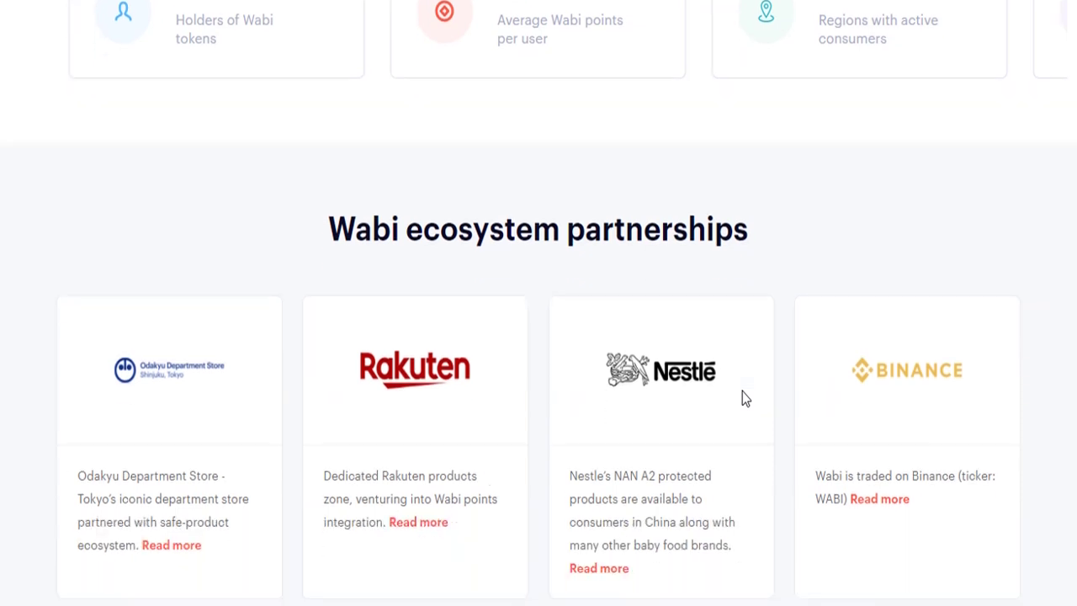
scroll(744, 394, down, 2)
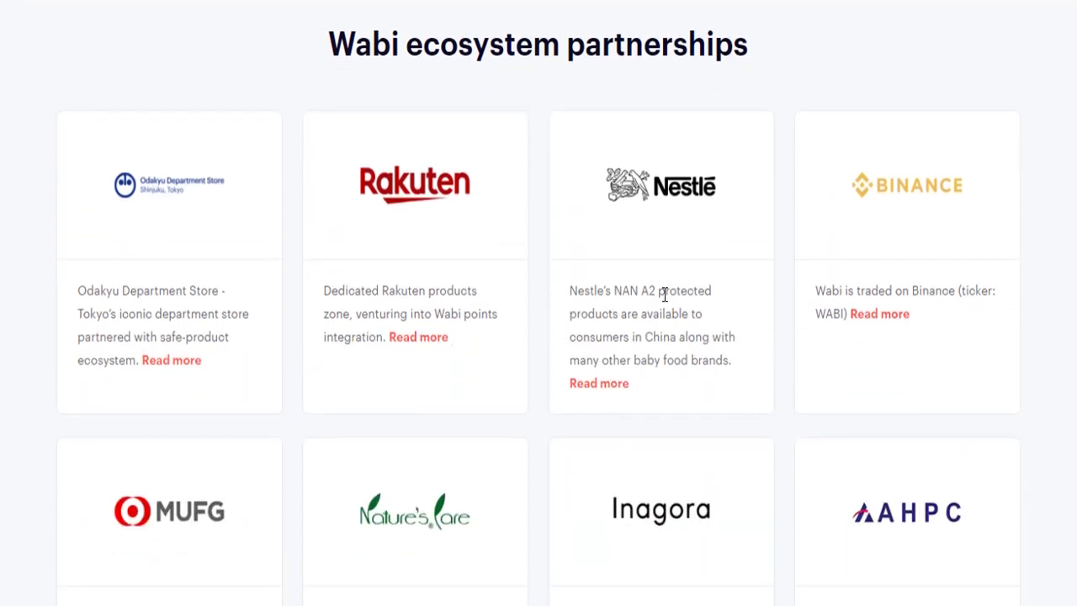
scroll(705, 383, down, 2)
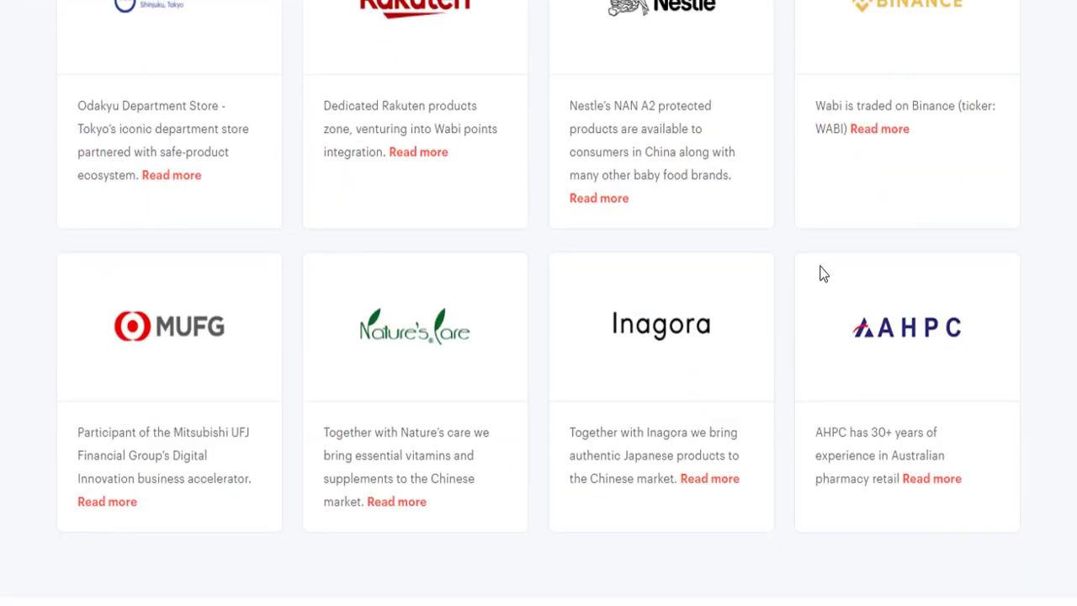
scroll(731, 357, up, 2)
scroll(731, 360, down, 9)
scroll(731, 359, down, 2)
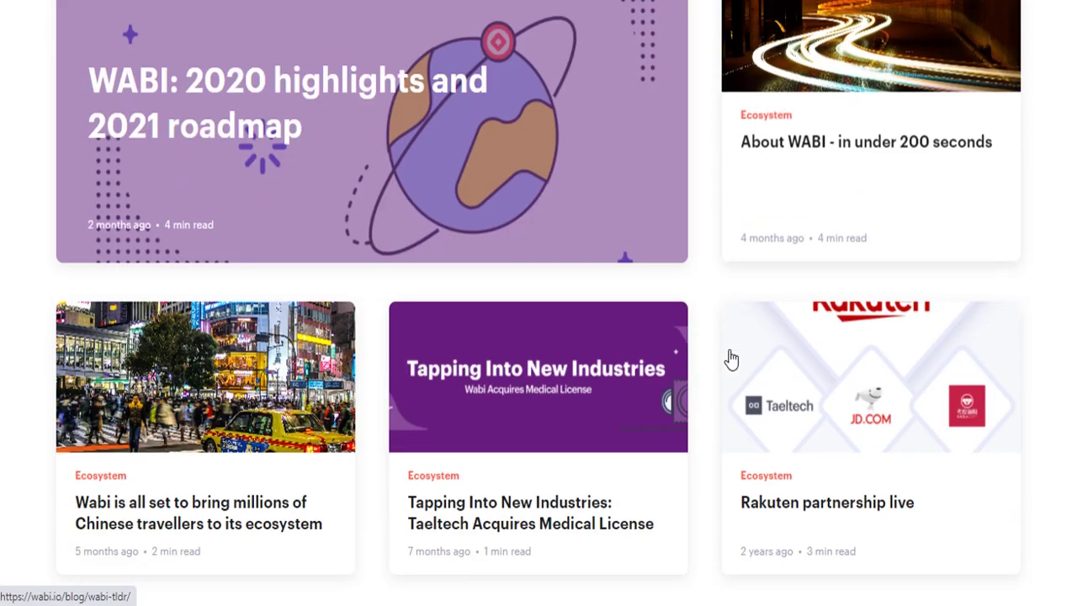
scroll(731, 359, down, 3)
Continue down to the Markets table, then scroll back up to Media about us.
scroll(731, 360, down, 2)
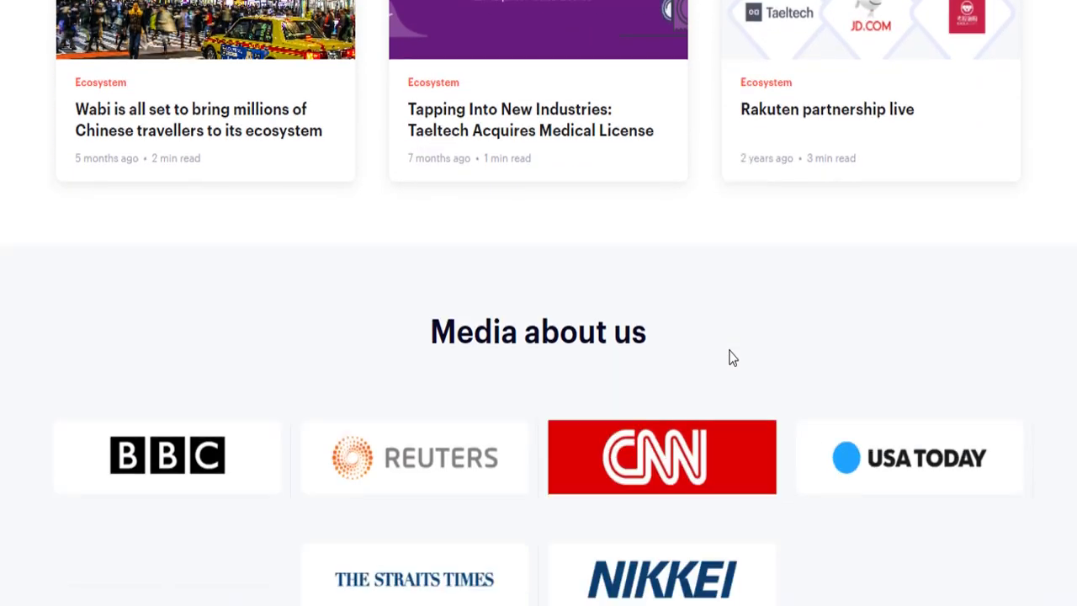
scroll(825, 395, down, 1)
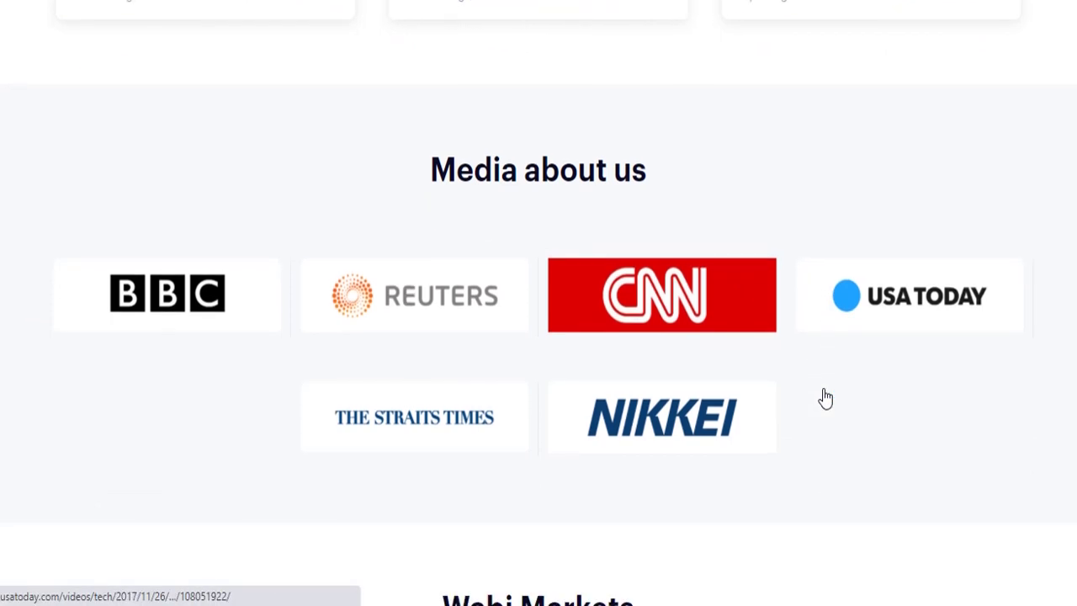
scroll(825, 395, down, 1)
scroll(825, 397, down, 4)
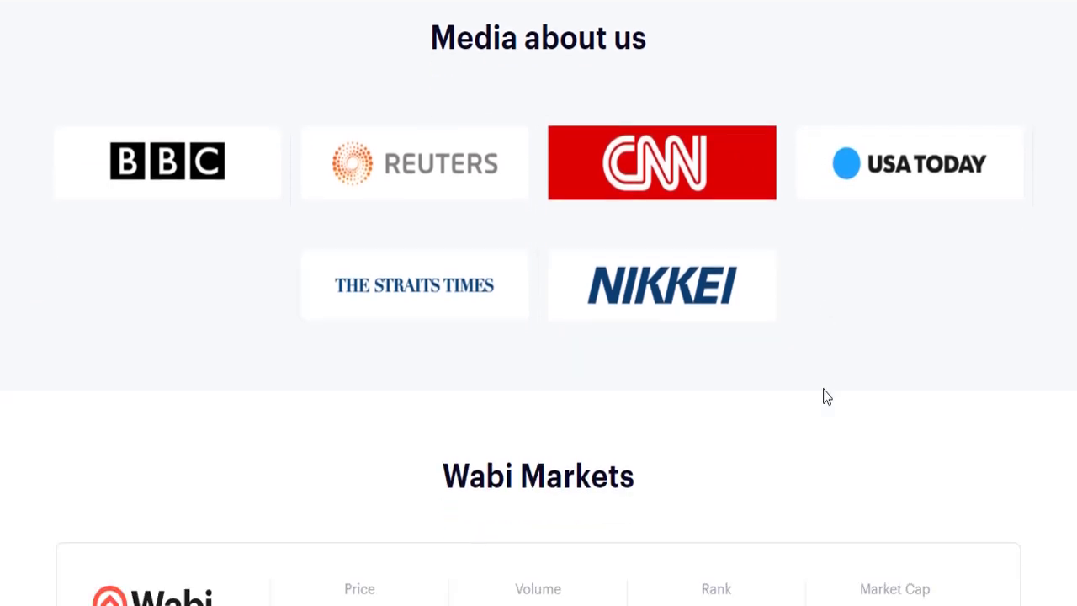
scroll(825, 398, down, 3)
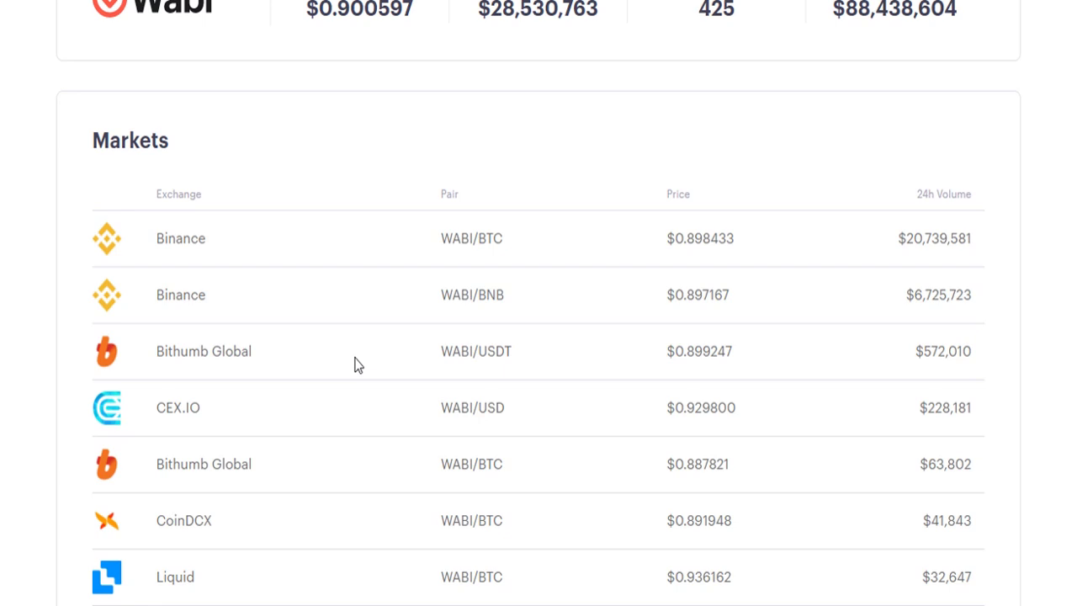
scroll(354, 365, down, 2)
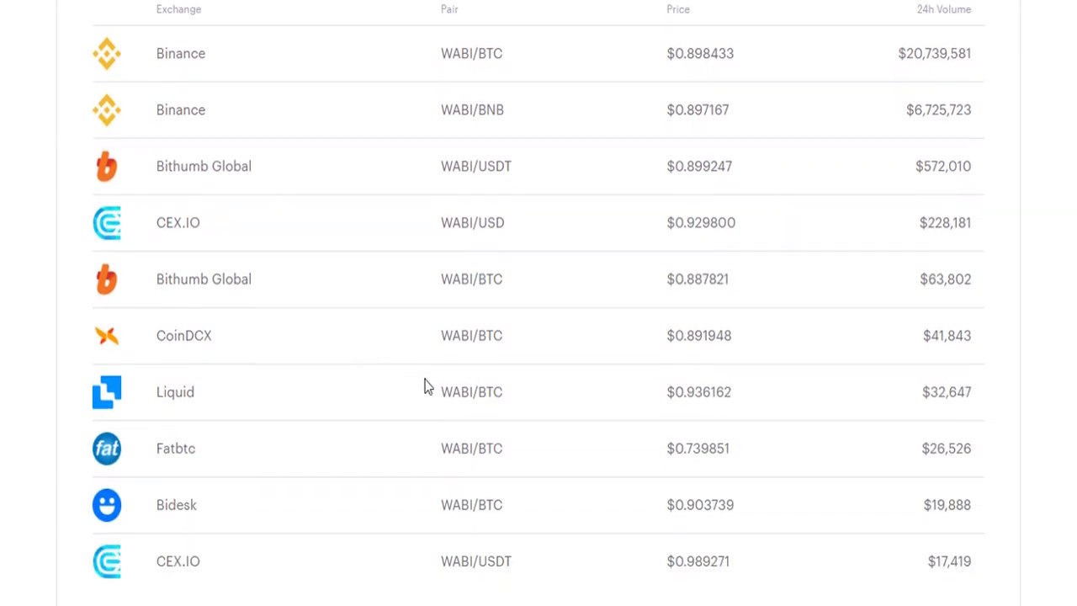
scroll(426, 385, up, 7)
scroll(432, 387, up, 4)
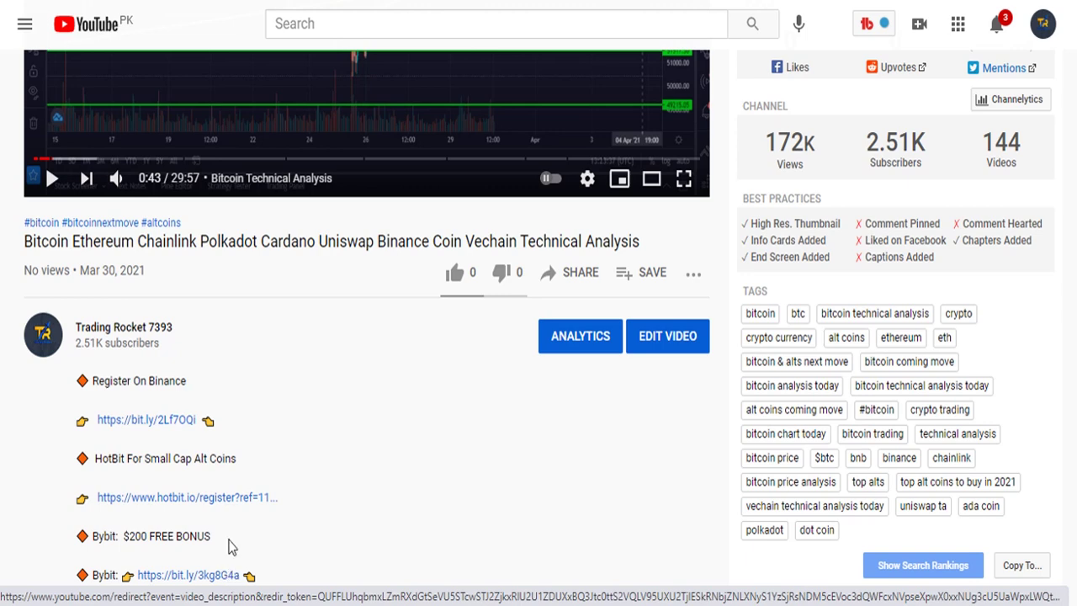
Follow the Bybit description link, then return to the CoinGecko Wabi page.
click(231, 572)
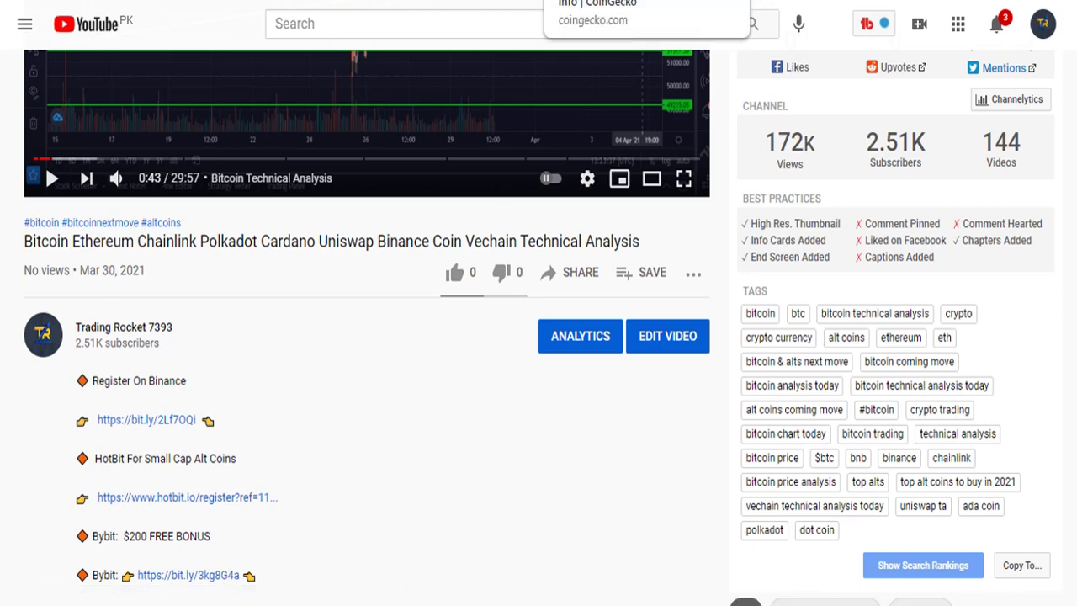
click(732, 2)
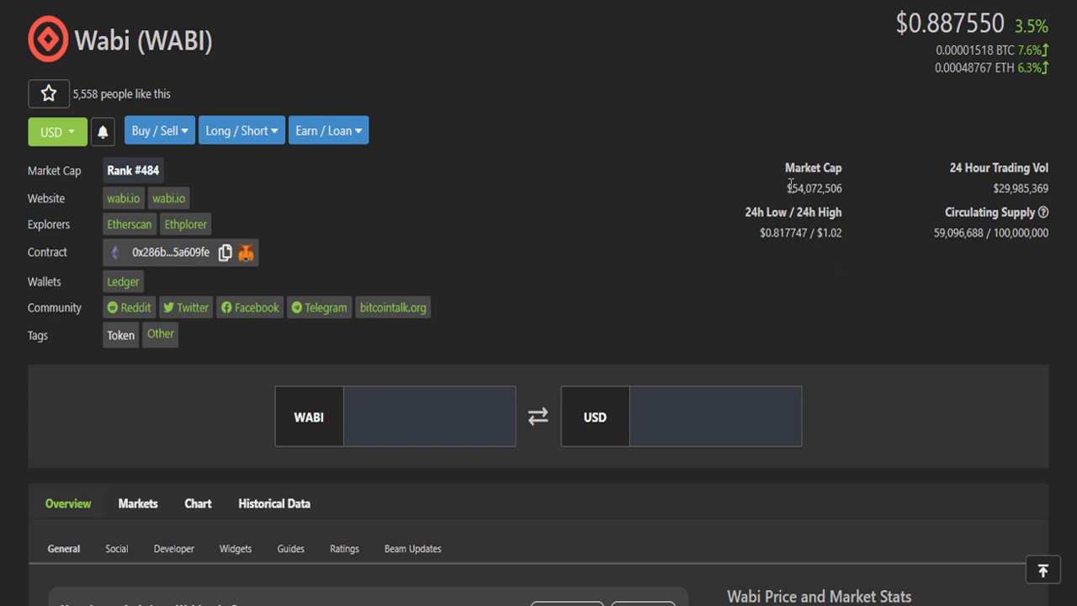
drag(790, 185, 848, 184)
click(858, 196)
drag(997, 190, 1048, 168)
click(984, 286)
drag(935, 232, 981, 217)
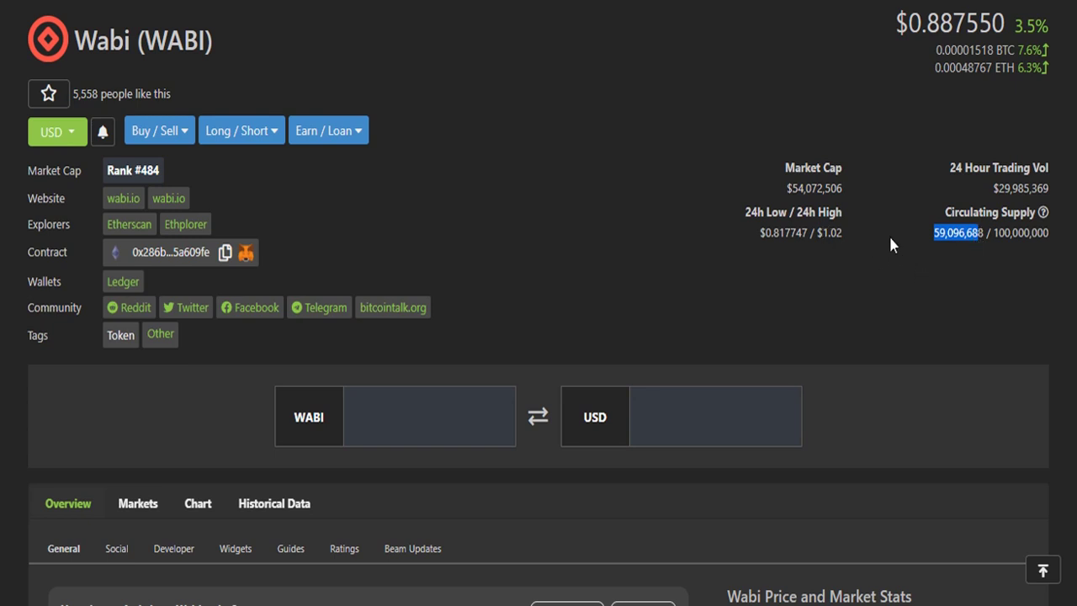
click(933, 247)
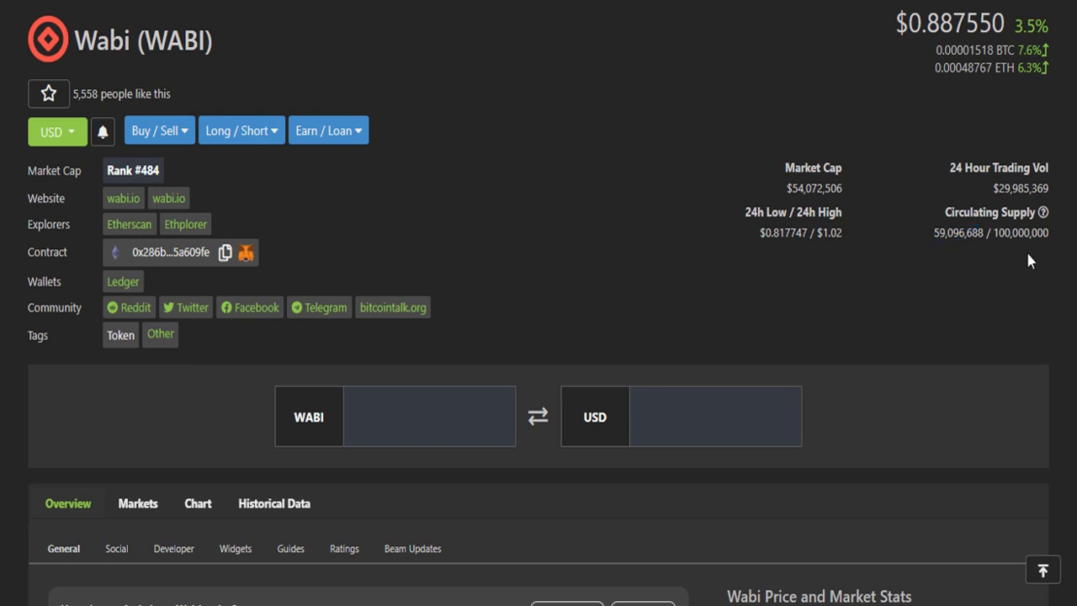
drag(995, 233, 1044, 226)
Bring the stats panel into view and highlight the 363.2% 30-day change and 265.9% Wabi ROI.
click(955, 269)
scroll(910, 318, down, 2)
scroll(912, 328, down, 3)
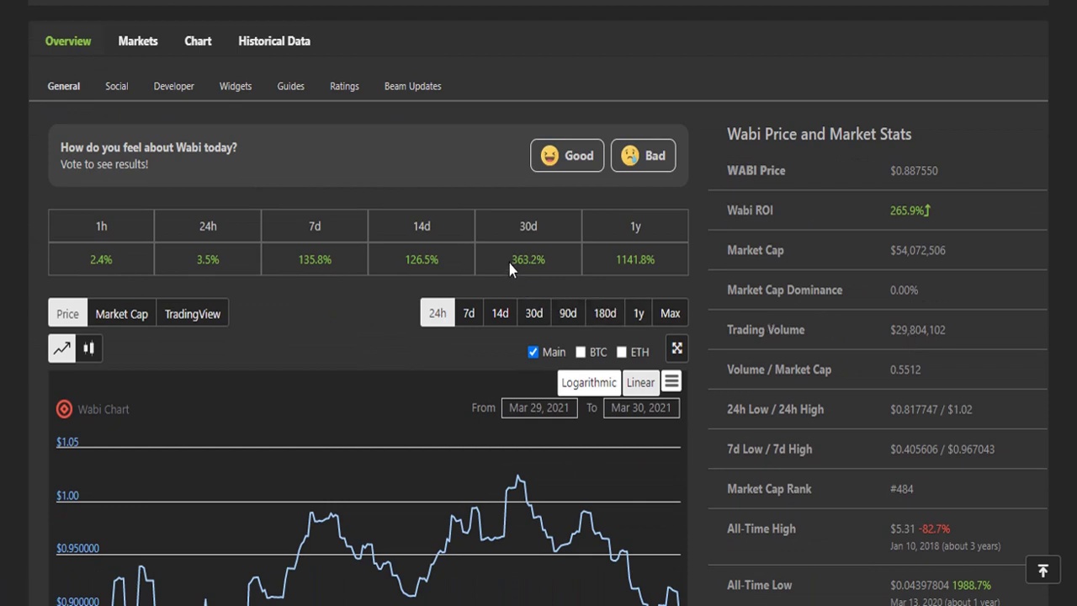
drag(508, 260, 538, 261)
click(553, 274)
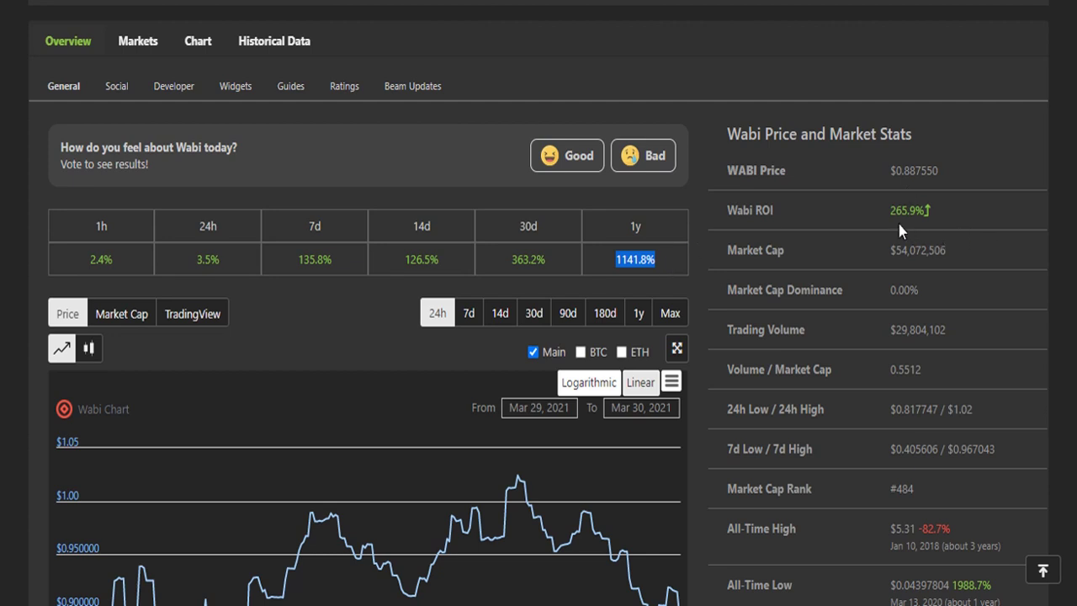
drag(890, 210, 940, 210)
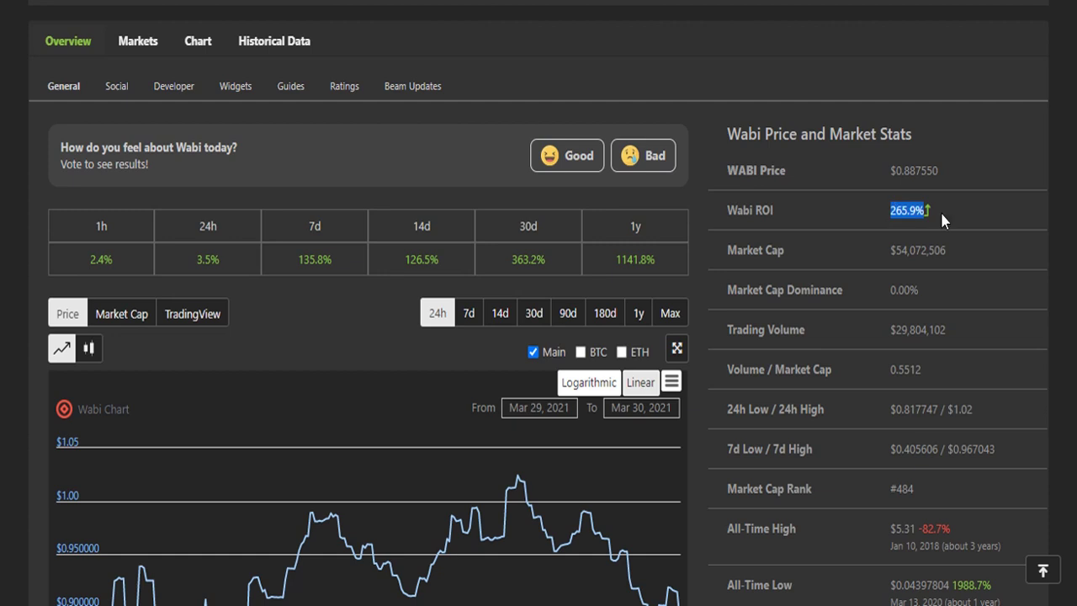
click(942, 217)
scroll(958, 382, down, 1)
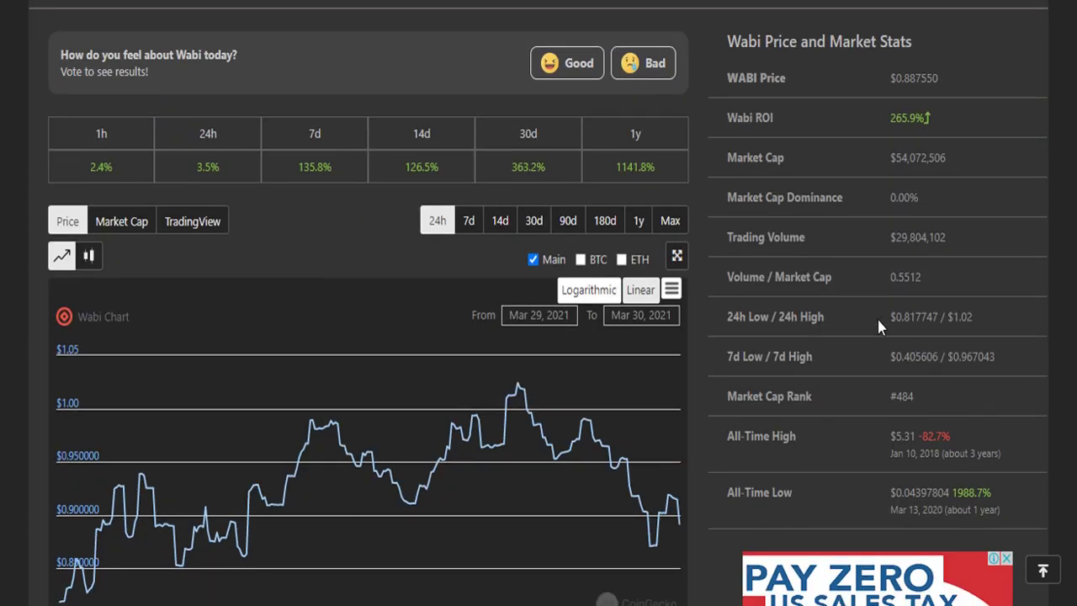
drag(892, 279, 940, 290)
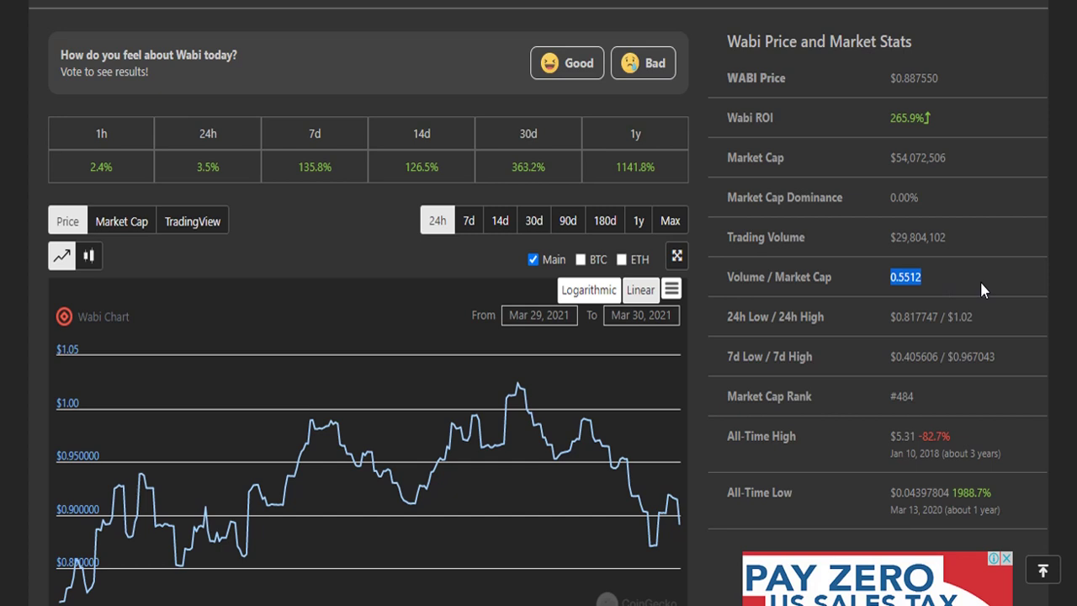
click(961, 322)
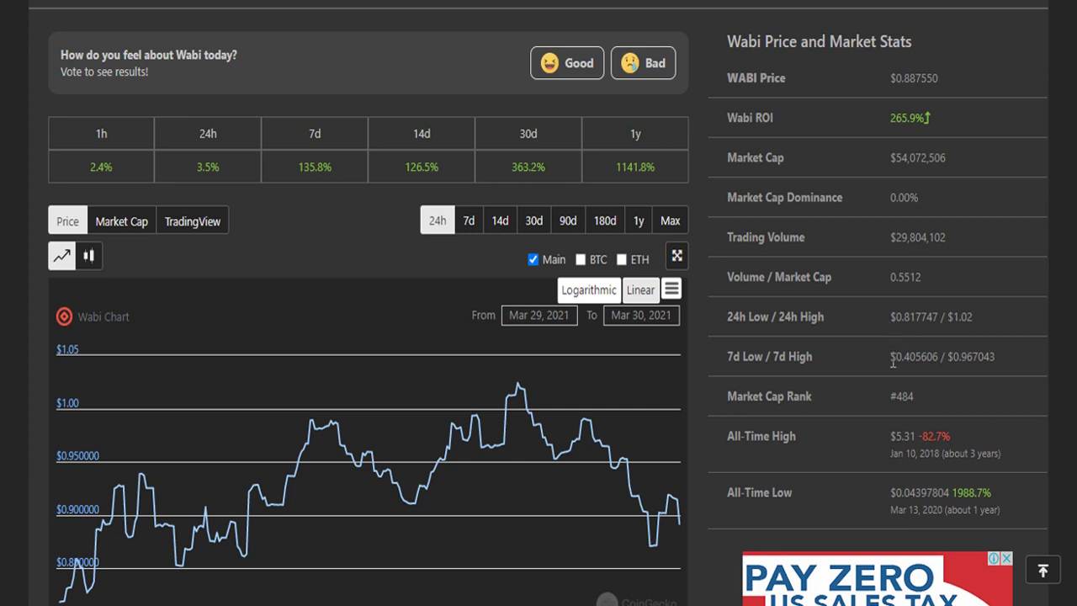
drag(948, 318, 973, 318)
drag(894, 318, 976, 321)
scroll(950, 357, down, 1)
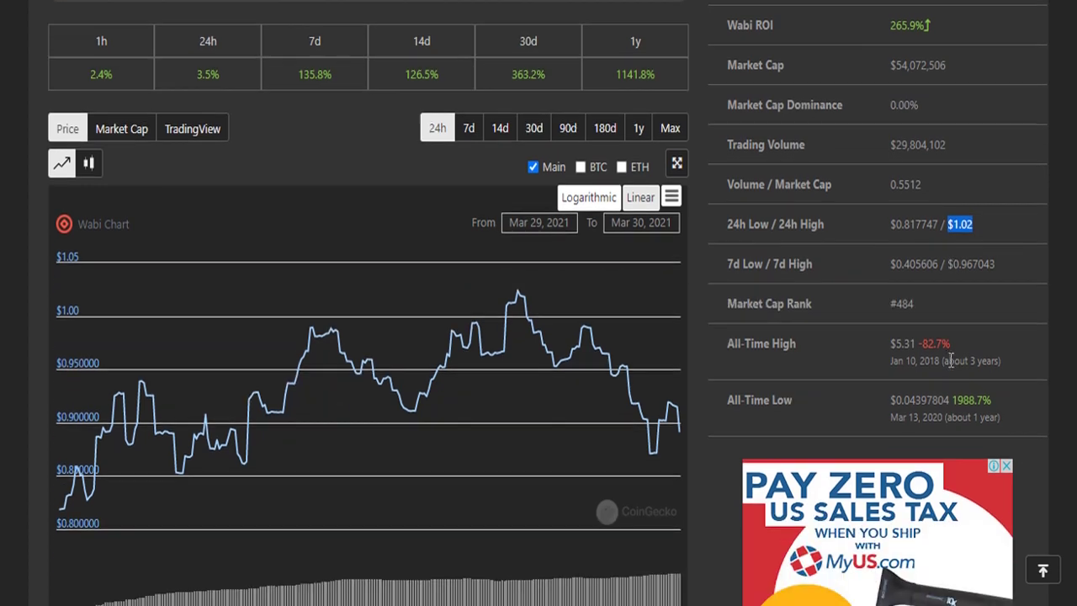
drag(889, 338, 990, 360)
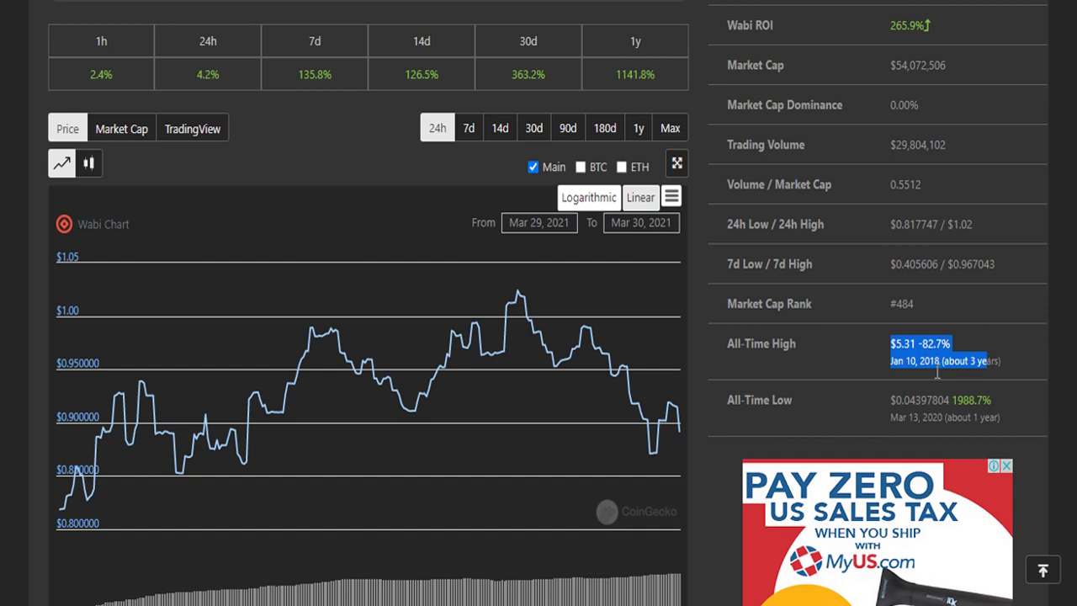
click(901, 394)
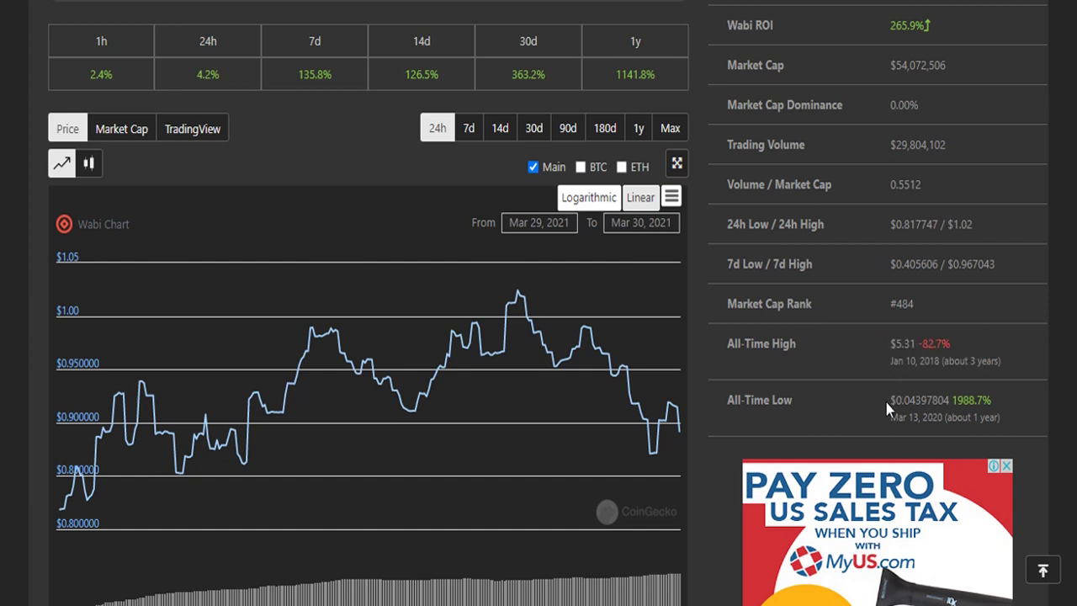
drag(893, 400, 1009, 420)
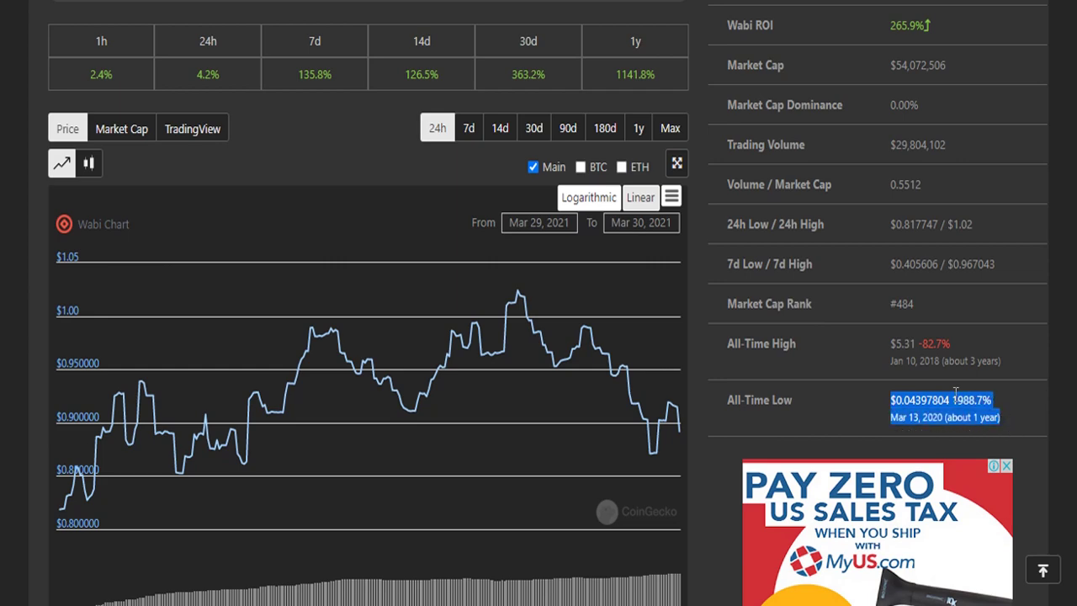
scroll(967, 419, down, 5)
scroll(918, 421, down, 4)
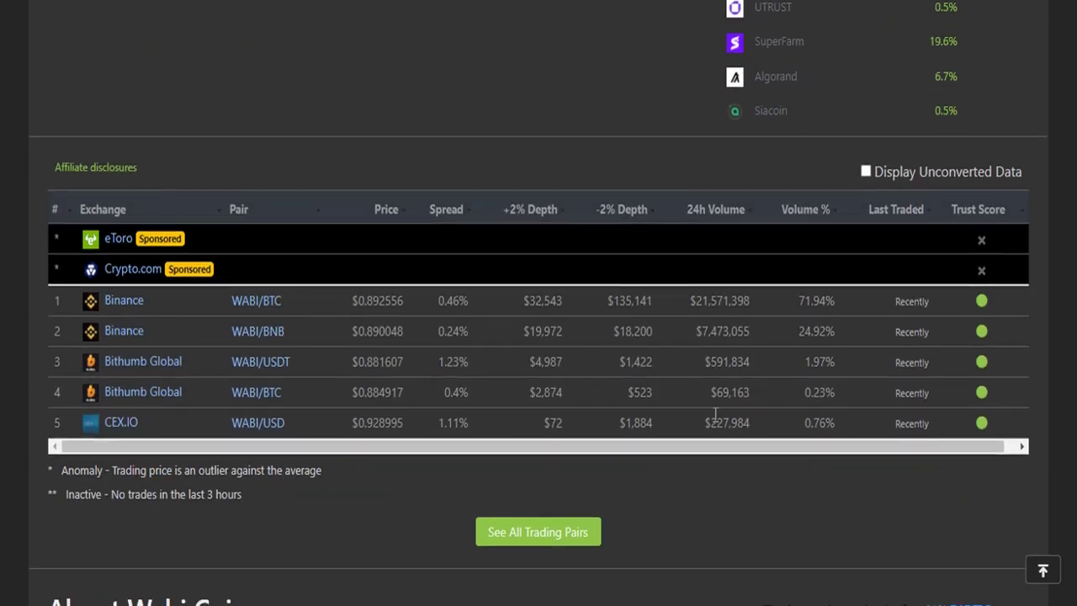
scroll(787, 409, up, 6)
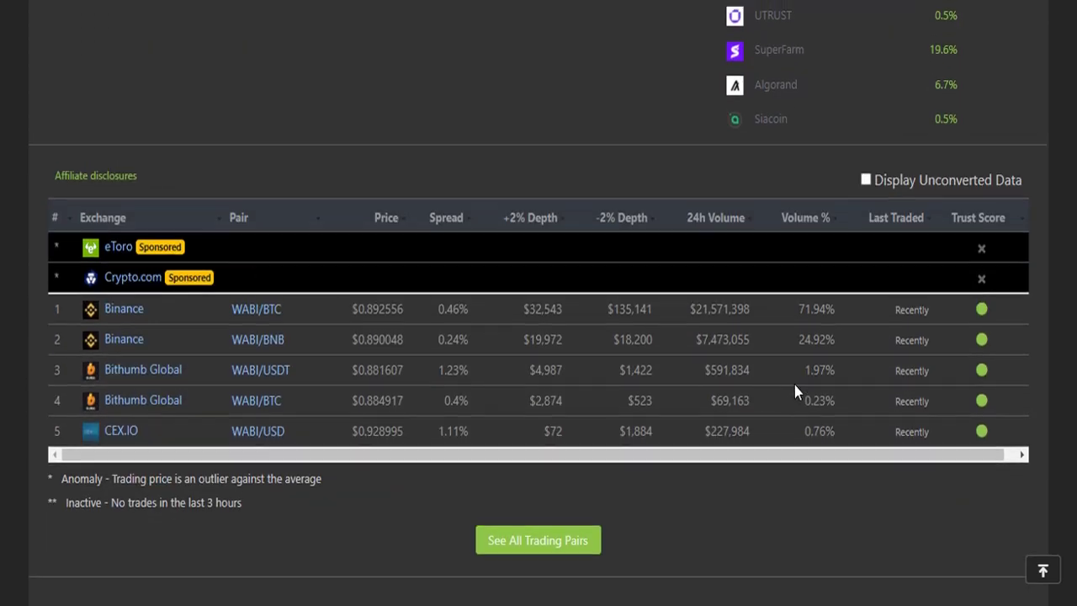
scroll(821, 403, up, 10)
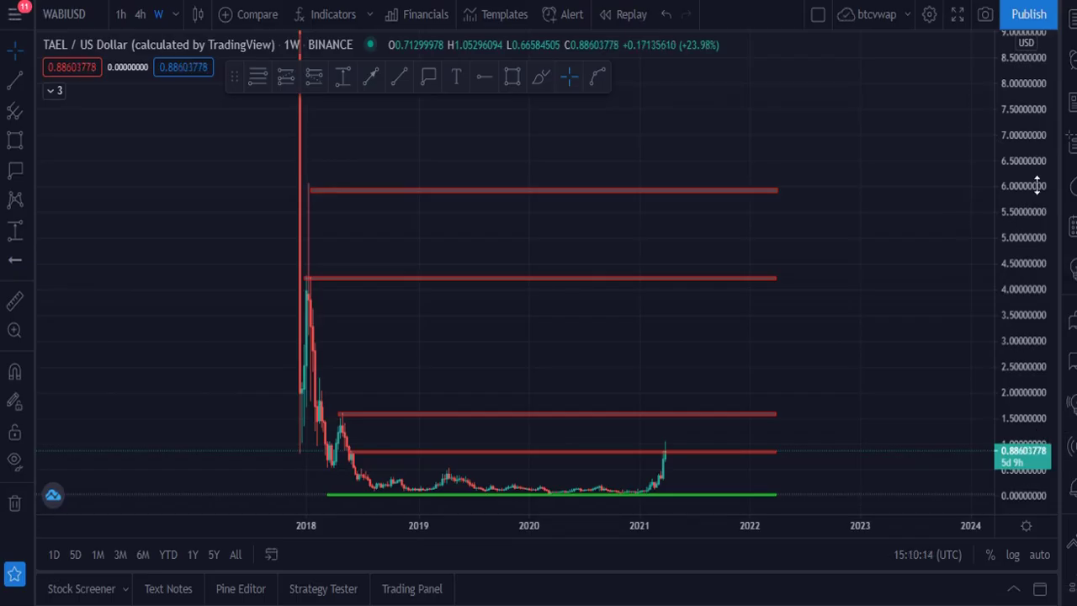
Rescale and pan the weekly WABIUSD chart so every red resistance line and the green support show.
drag(1037, 186, 1034, 230)
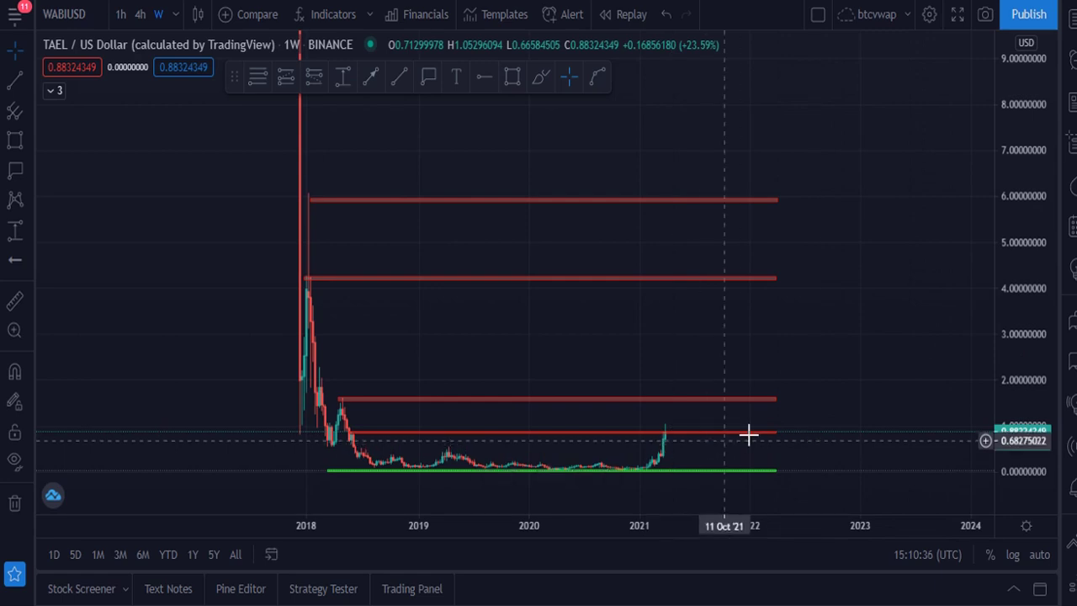
drag(999, 463, 988, 422)
drag(887, 425, 833, 240)
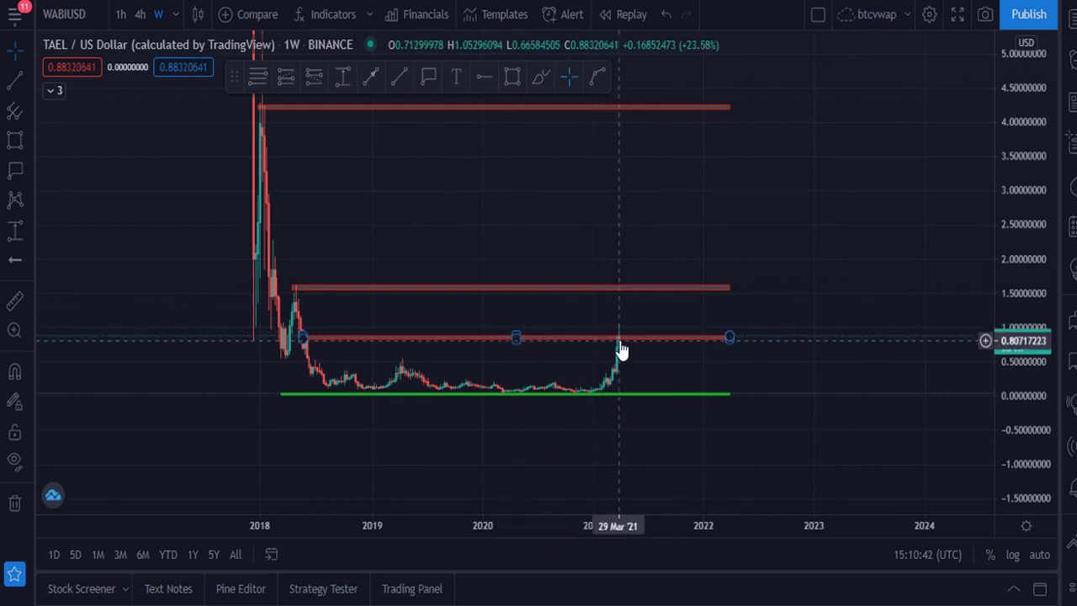
mouse_move(748, 269)
mouse_down()
mouse_move(777, 283)
mouse_move(805, 328)
mouse_up()
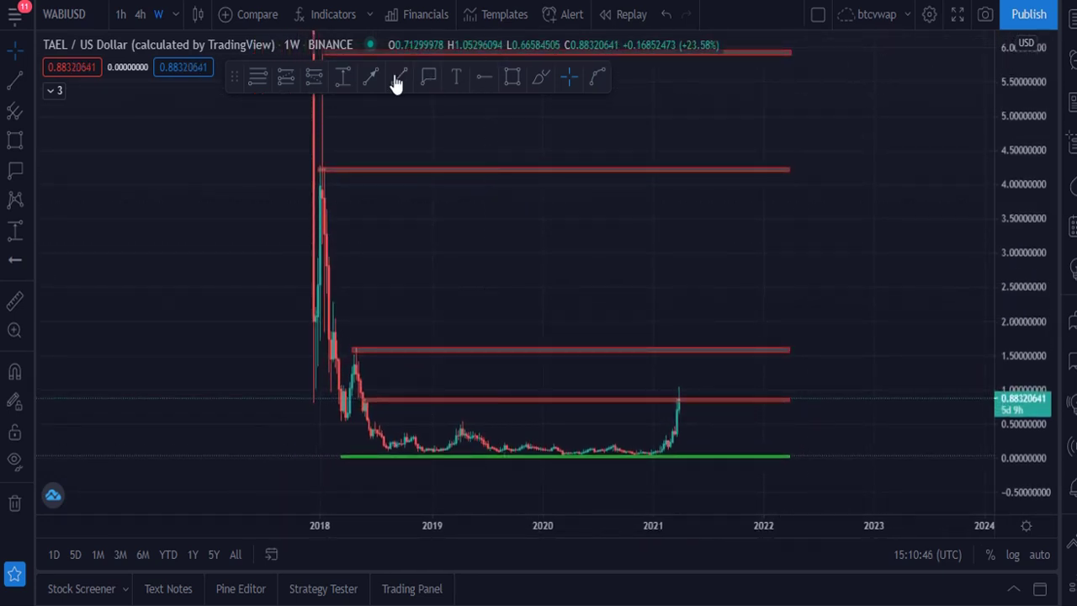
Measure the 87.11% move between the middle red lines and label the 1.63475450 target.
click(341, 82)
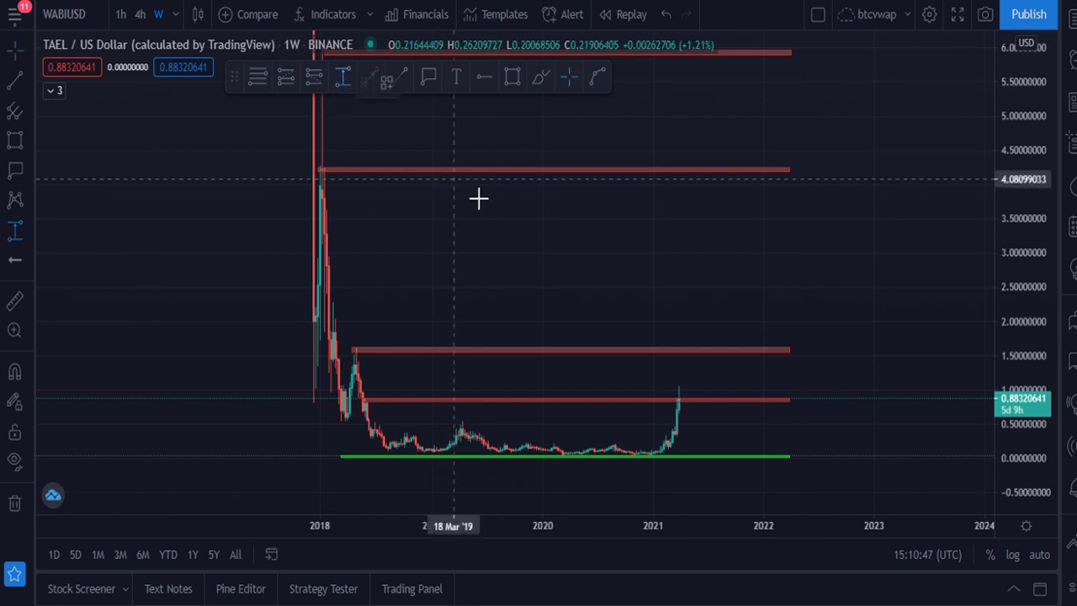
click(568, 455)
click(597, 401)
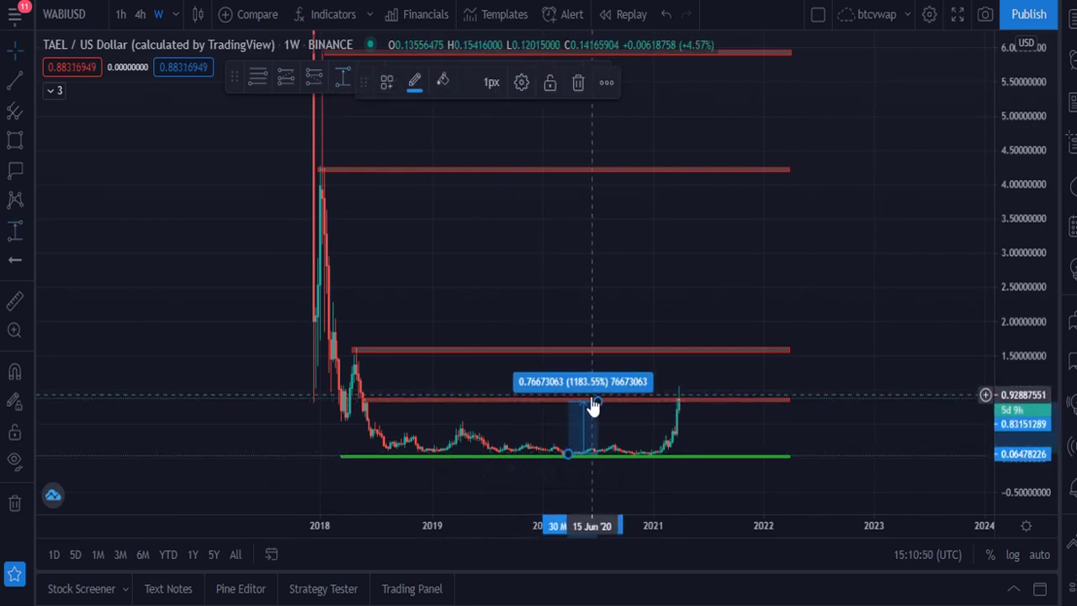
drag(589, 410, 754, 346)
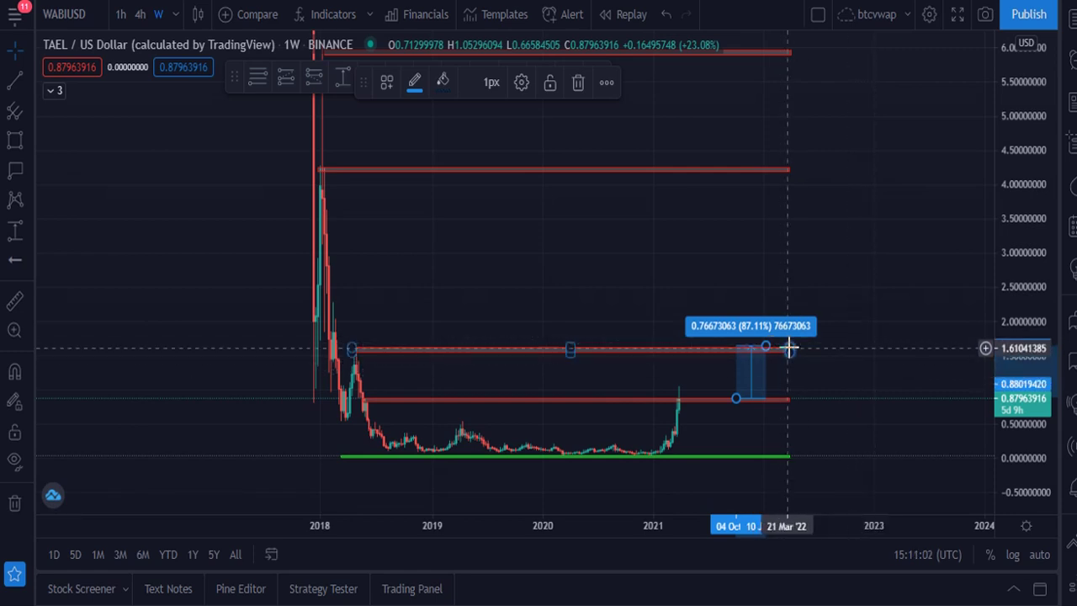
click(245, 161)
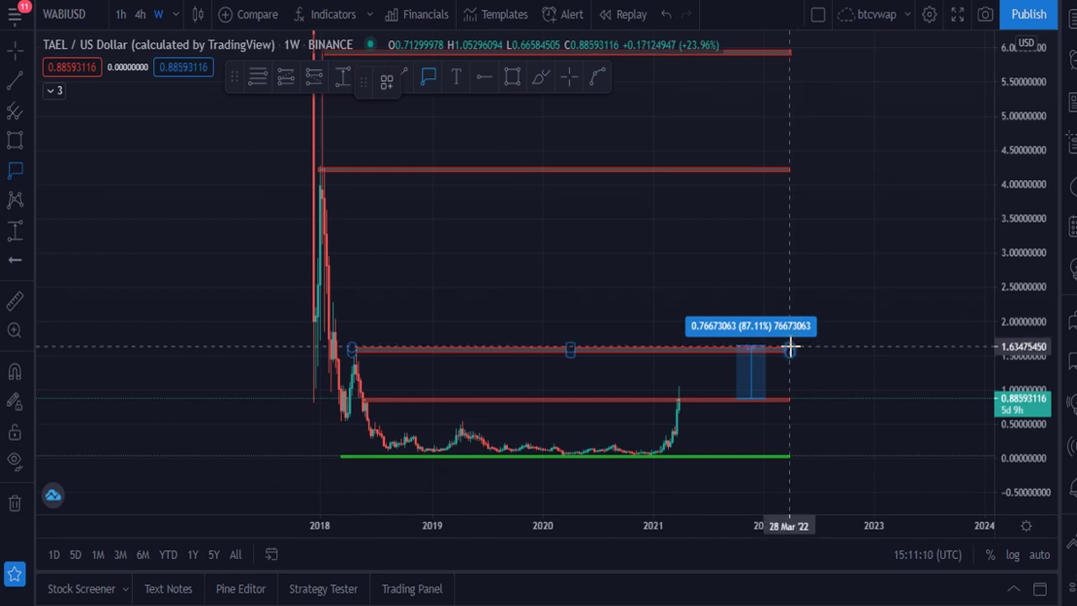
click(791, 347)
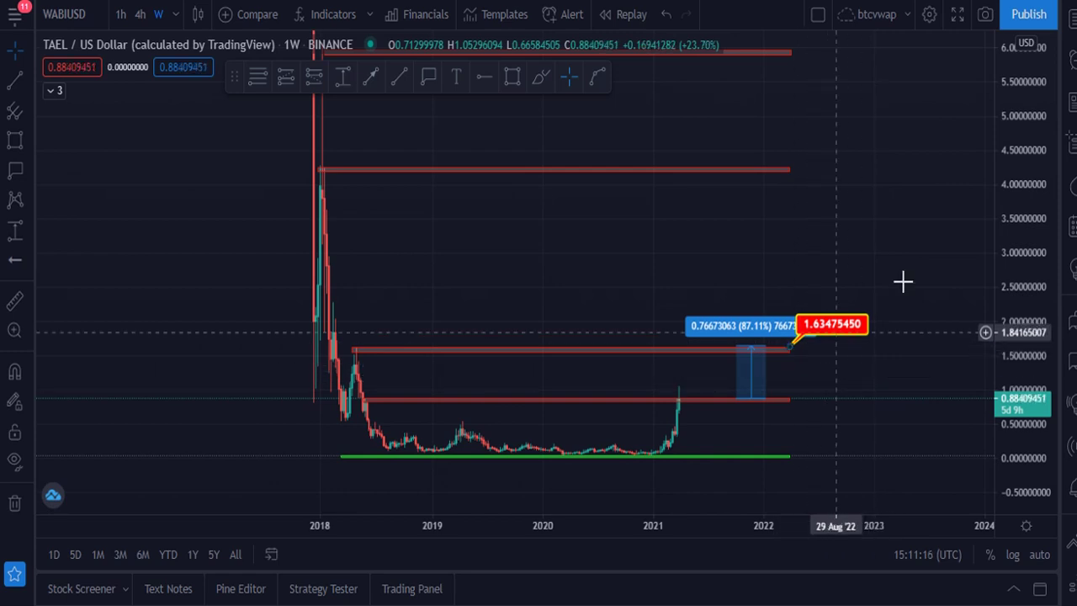
Compress the price scale until the top of the 2018 spike is visible.
drag(1055, 125, 1033, 332)
mouse_move(1017, 118)
mouse_down()
mouse_move(1043, 153)
mouse_move(1041, 259)
mouse_up()
drag(903, 194, 883, 384)
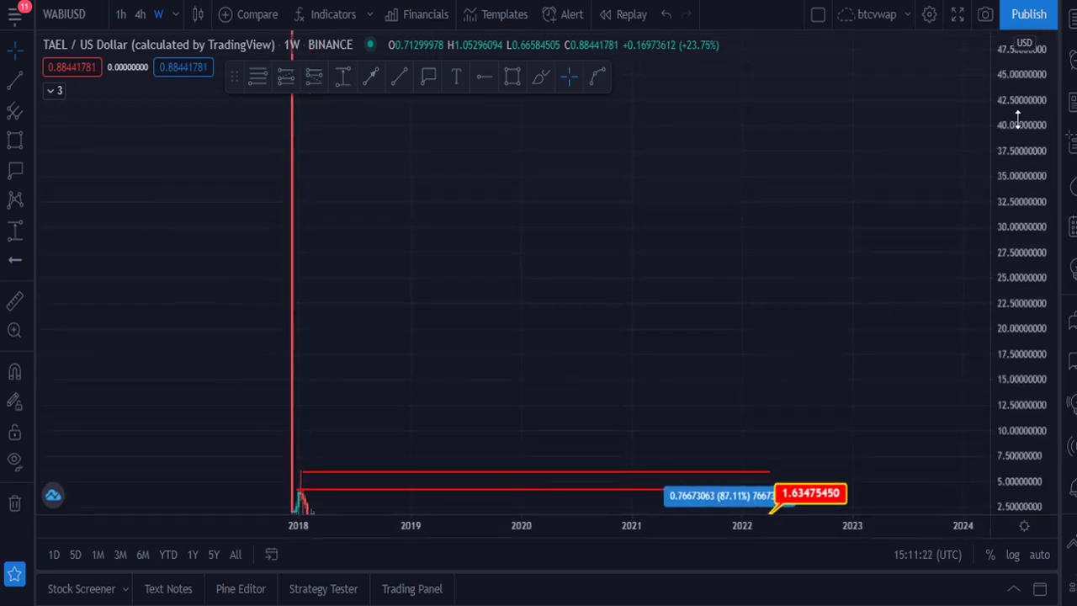
drag(1017, 113, 1041, 355)
drag(944, 153, 935, 286)
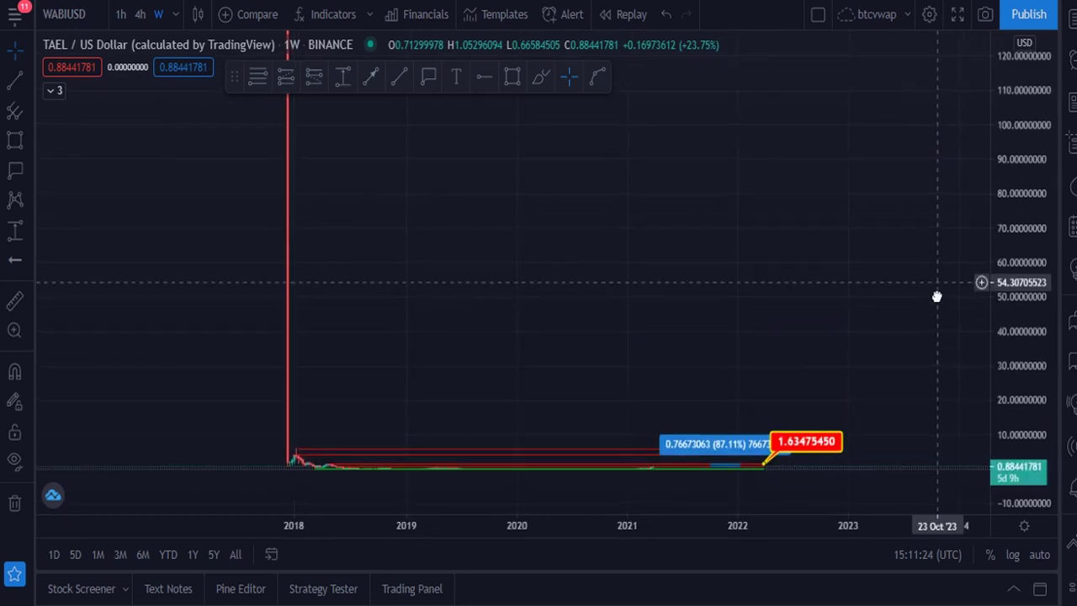
drag(1018, 133, 1028, 342)
drag(1042, 174, 1040, 288)
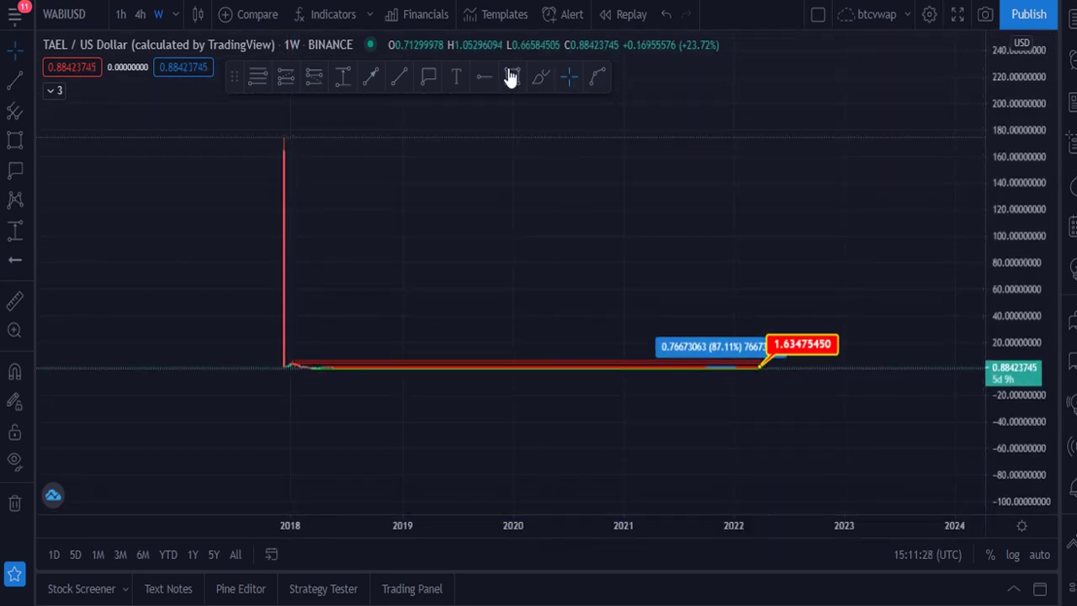
Draw a horizontal all-time-high line at about 175.1, then stretch the price scale back.
click(485, 82)
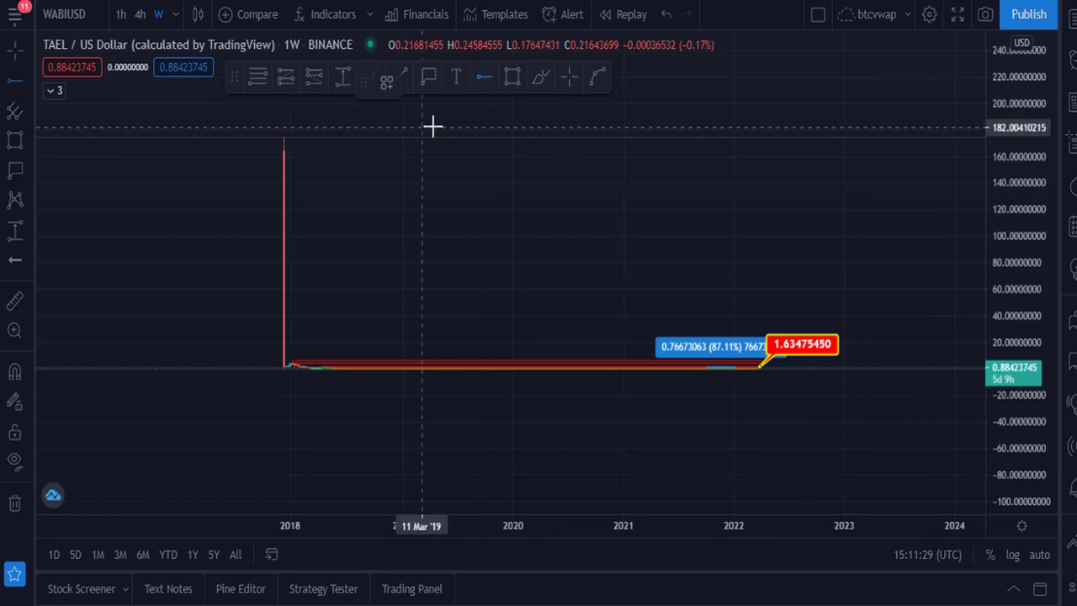
click(280, 136)
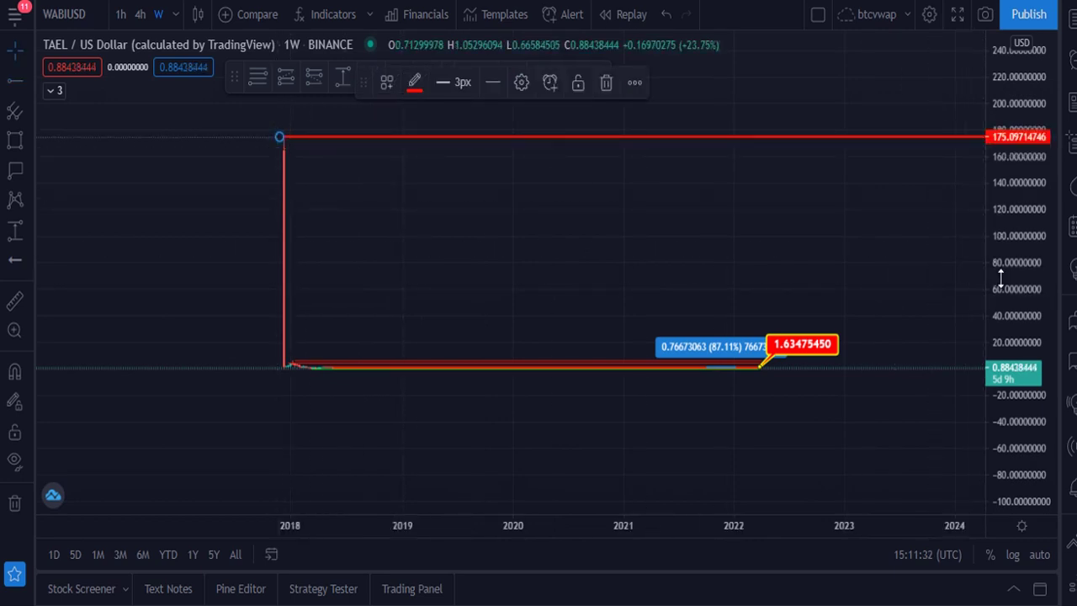
drag(1018, 311, 1046, 313)
drag(1029, 435, 1046, 238)
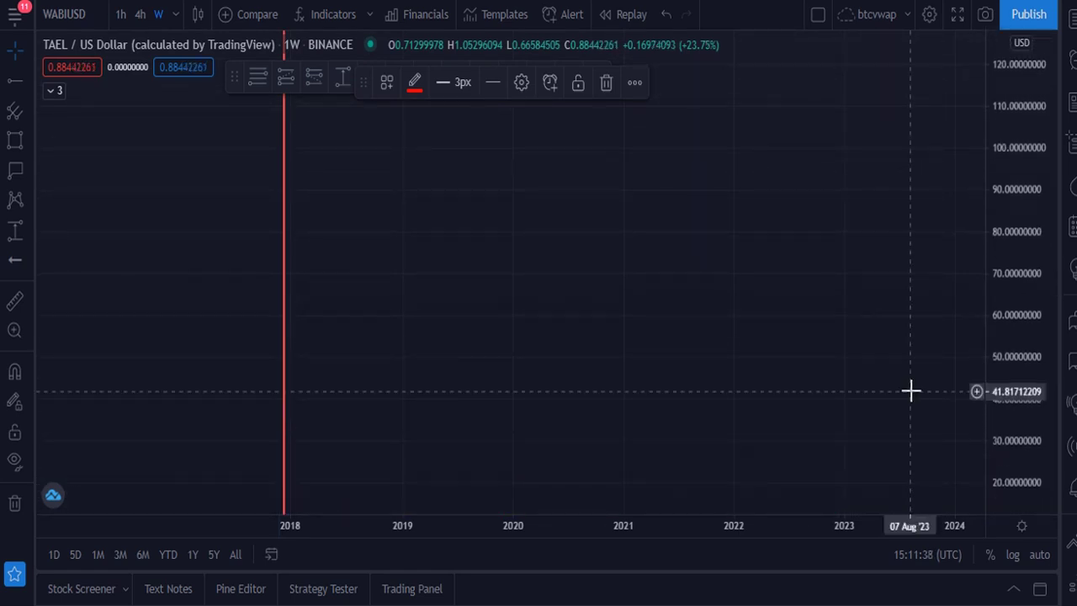
click(907, 232)
drag(907, 232, 898, 193)
drag(1022, 458, 1021, 361)
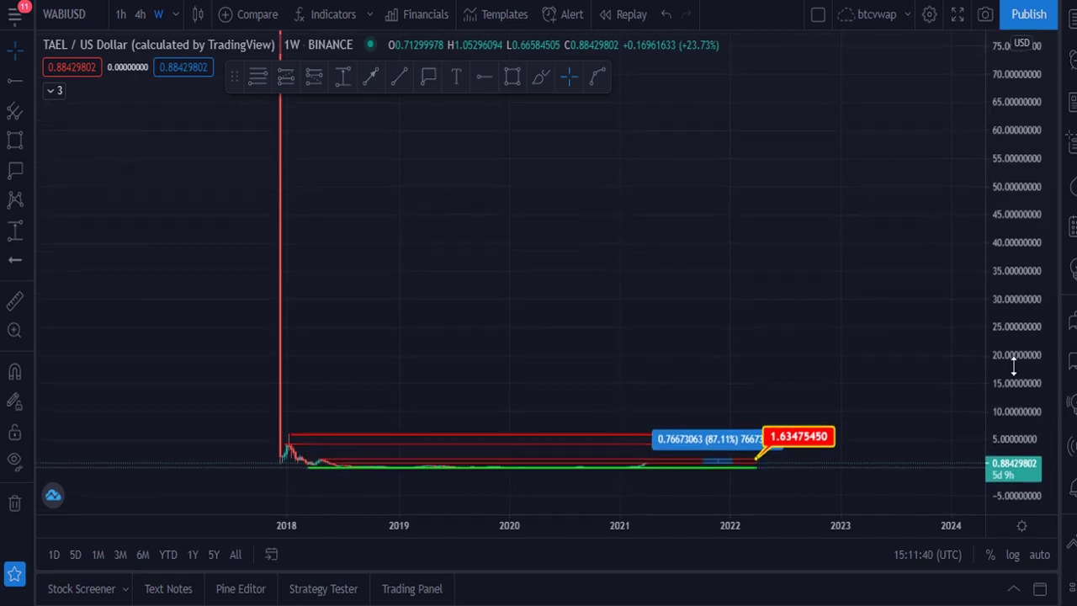
Zoom the chart to roughly -1 to 6.5 so lines near 0.88, 1.6, 4.2 and 5.9 read clearly.
drag(1022, 432, 1018, 370)
drag(1019, 434, 945, 173)
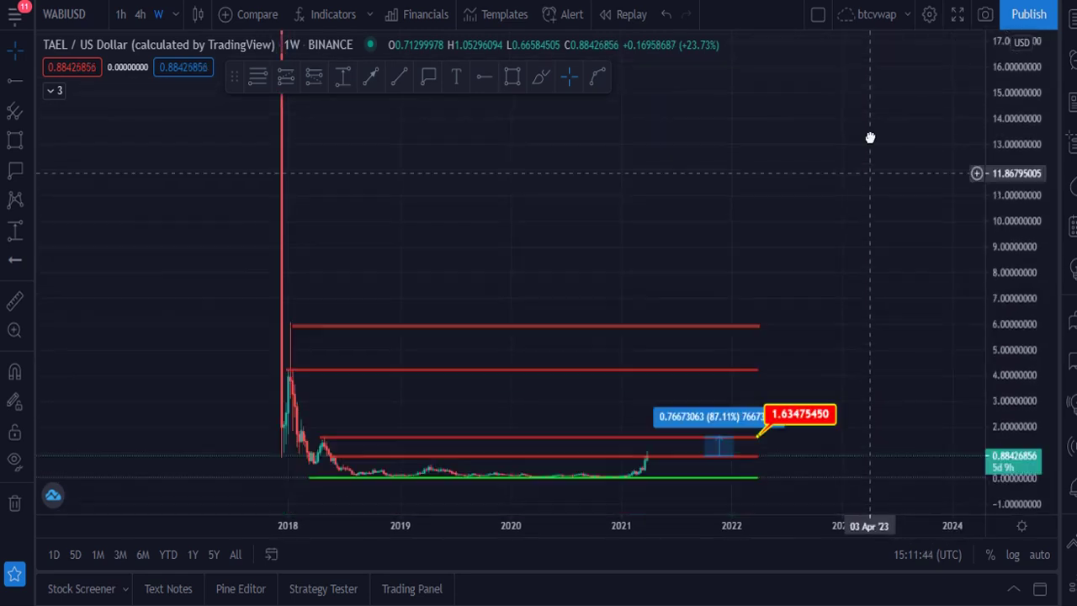
drag(1035, 488, 1020, 294)
drag(904, 396, 871, 145)
drag(999, 446, 984, 417)
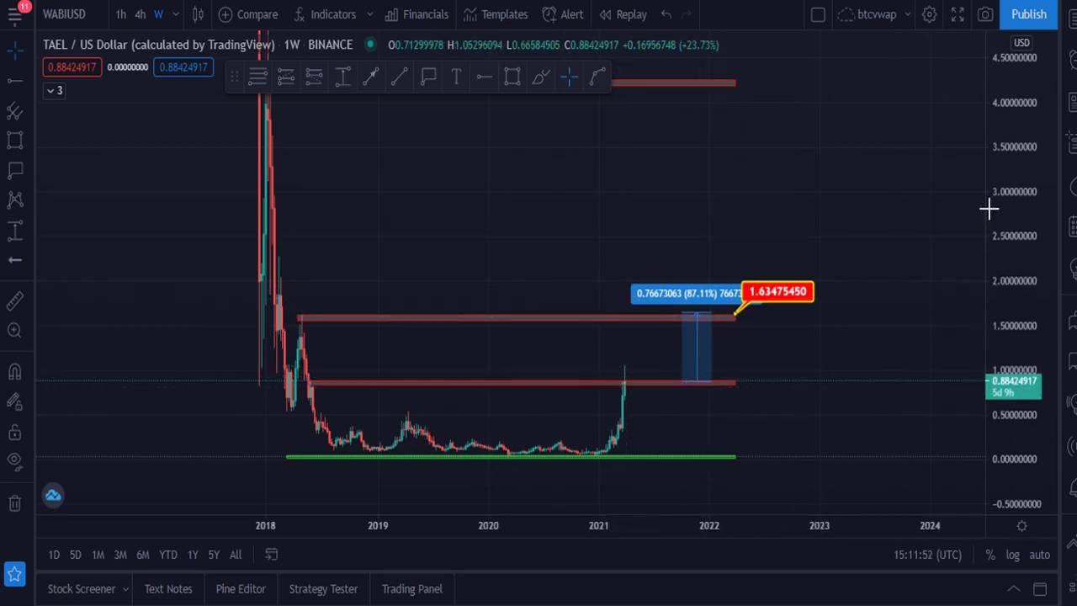
drag(1016, 190, 1029, 286)
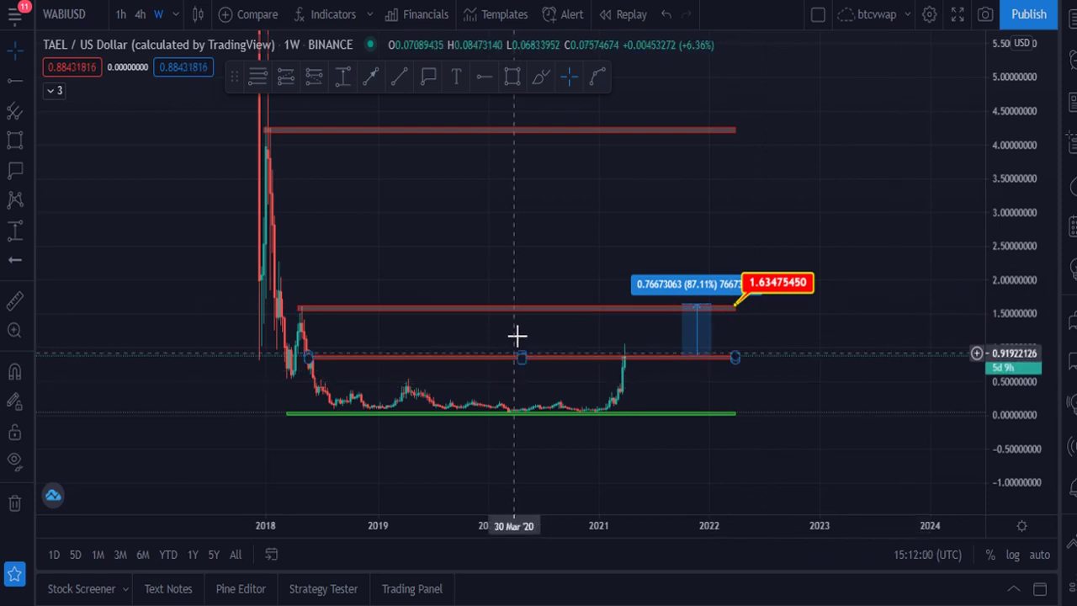
drag(816, 174, 834, 247)
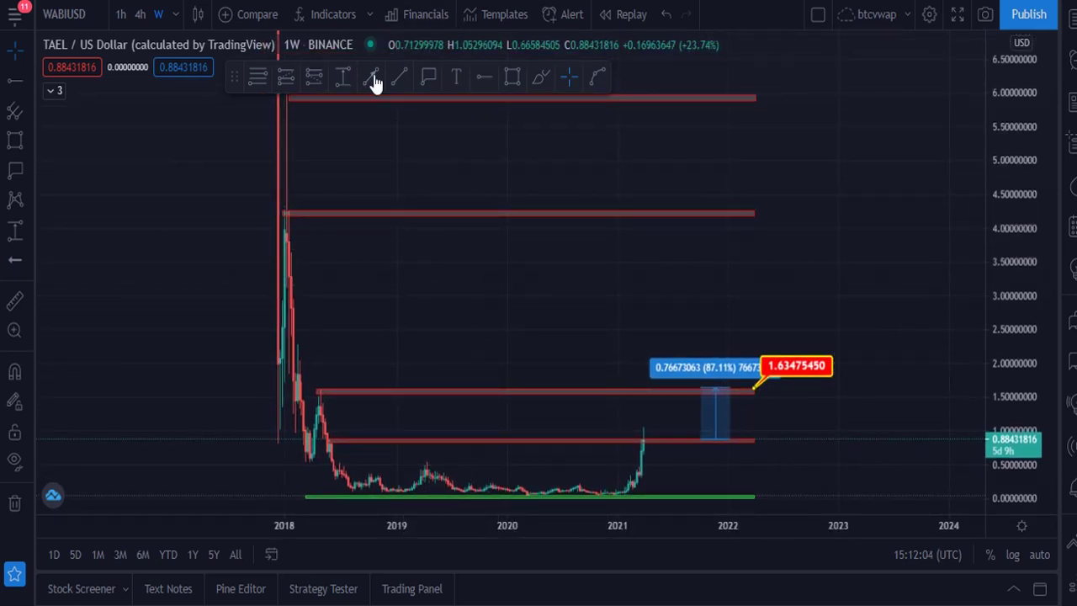
Measure a 1.54065963 (95%) move up from the 1.6 line and label its top at 3.18707223.
click(344, 80)
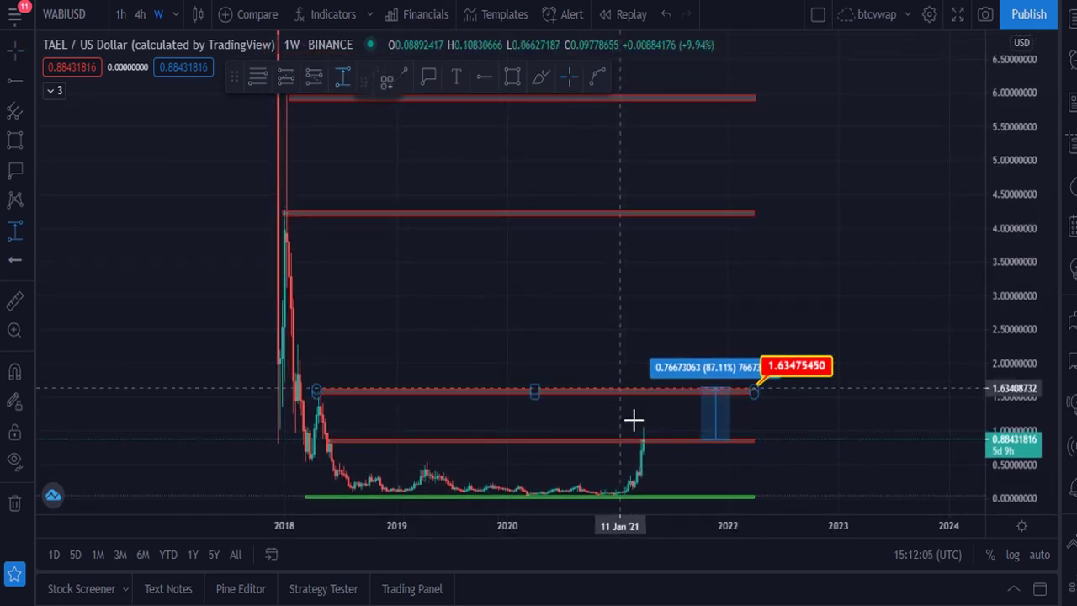
click(467, 496)
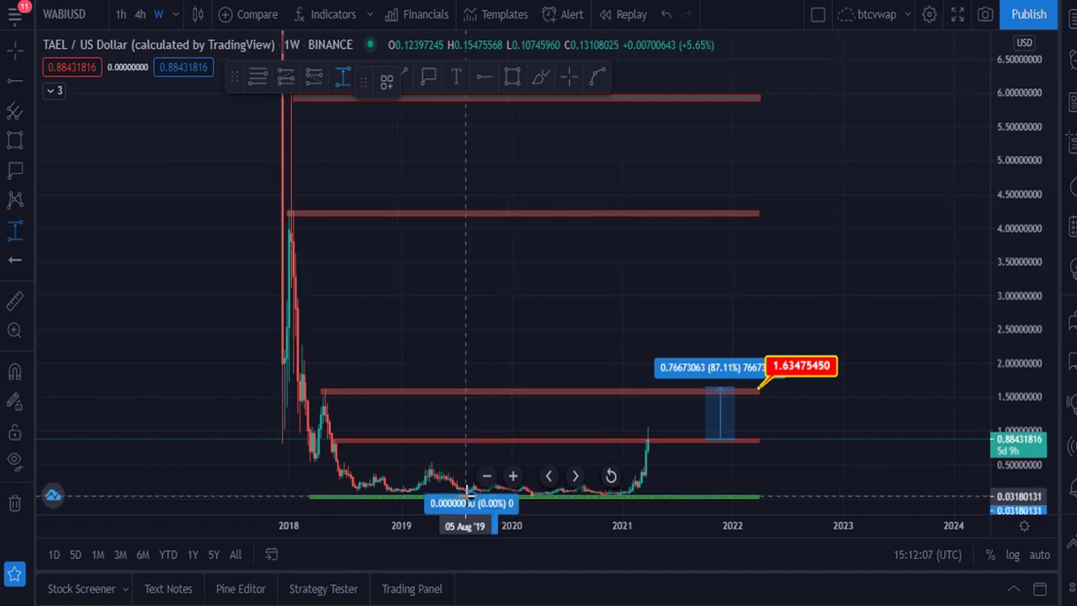
click(536, 391)
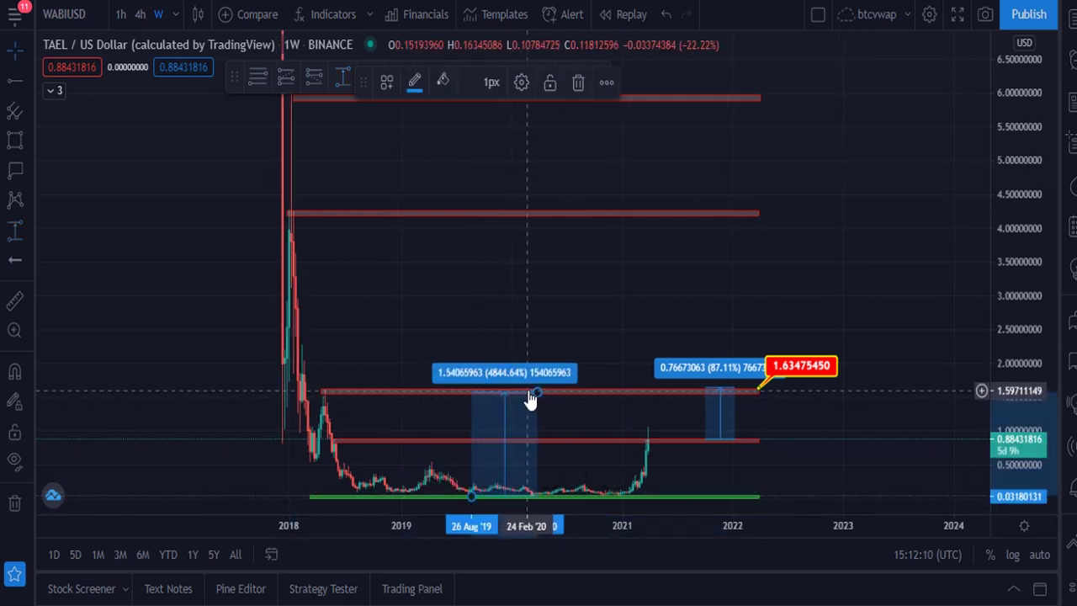
drag(524, 399, 547, 284)
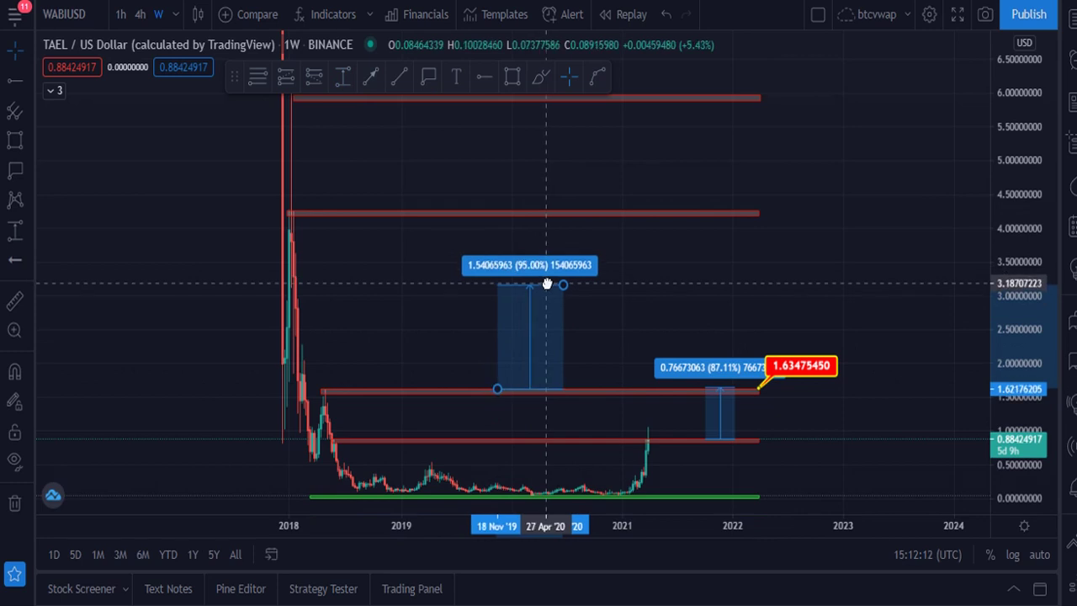
click(461, 92)
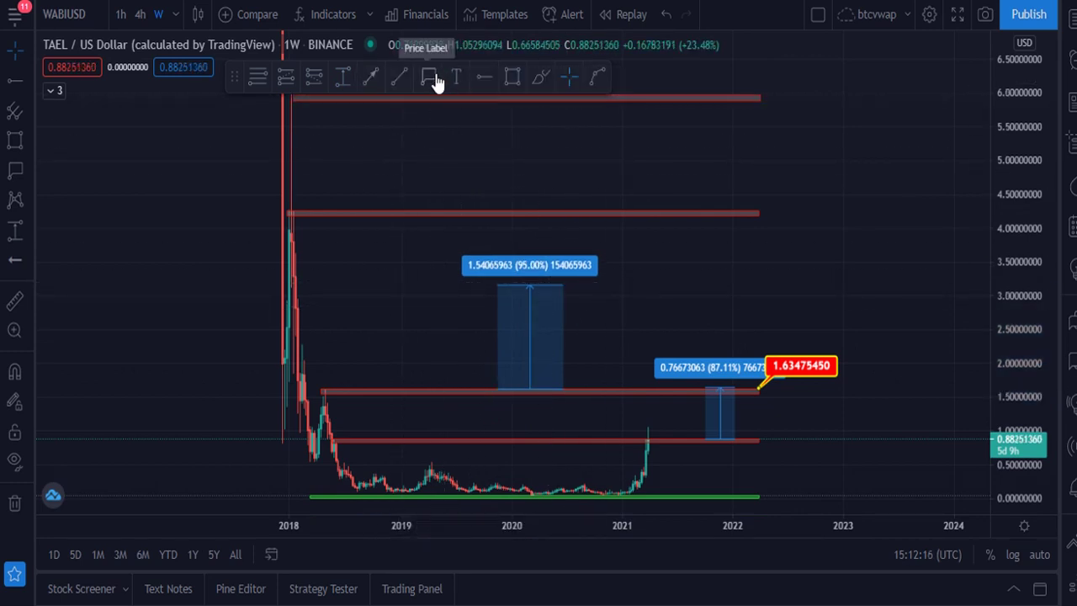
click(562, 284)
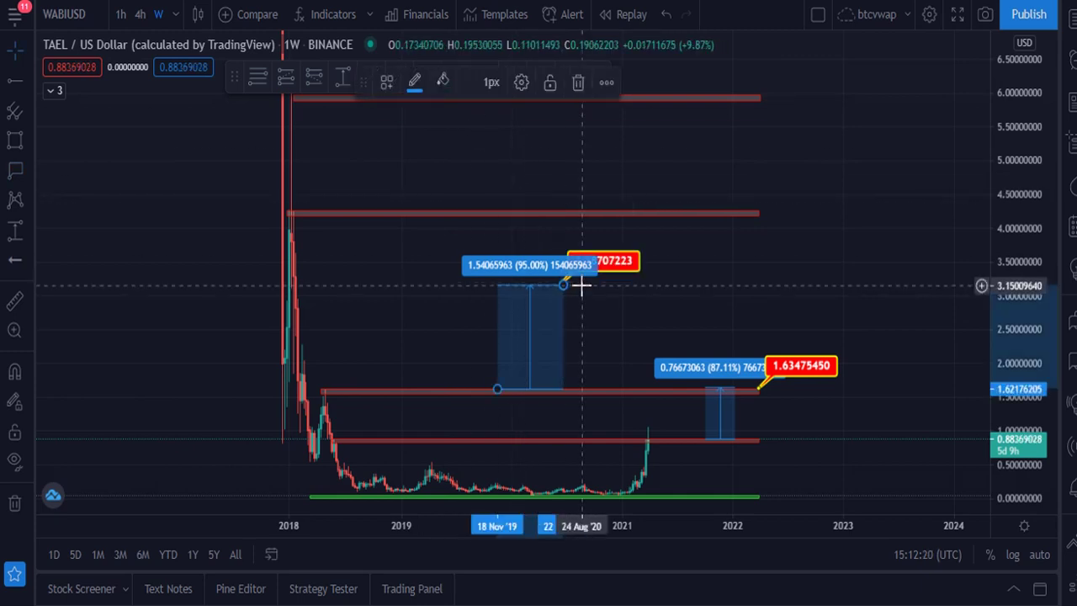
click(836, 305)
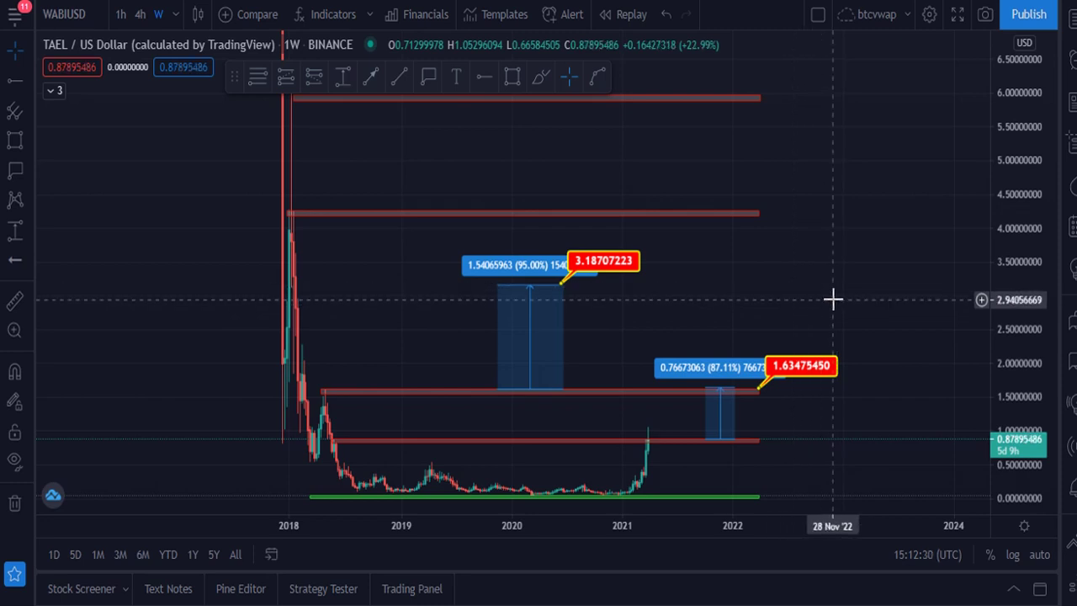
Stretch the upper measured move up to the 4.2 resistance line (158.08%).
scroll(359, 312, up, 5)
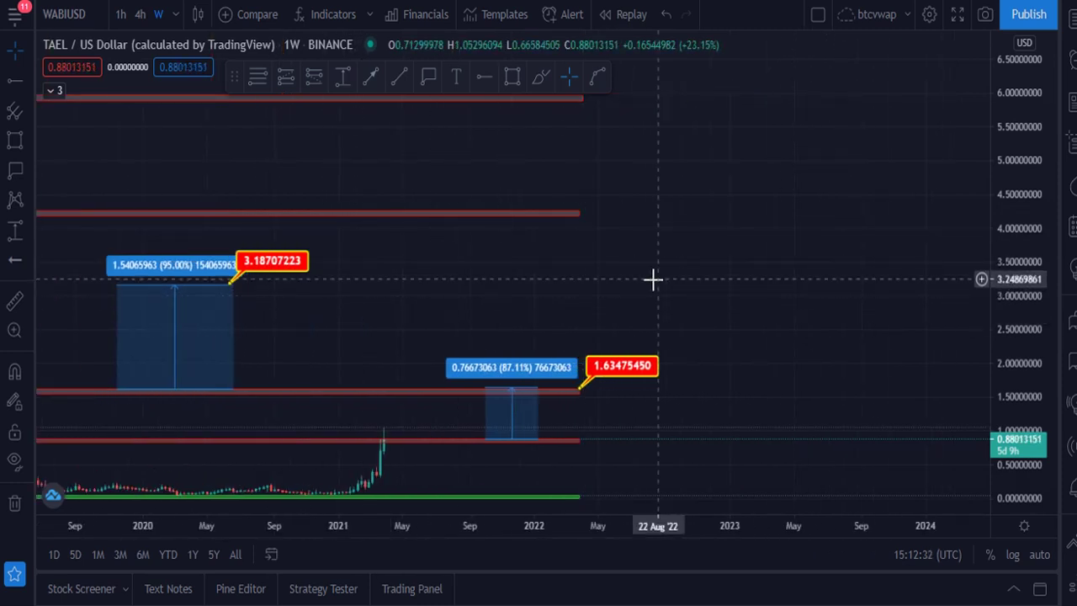
drag(550, 255, 826, 227)
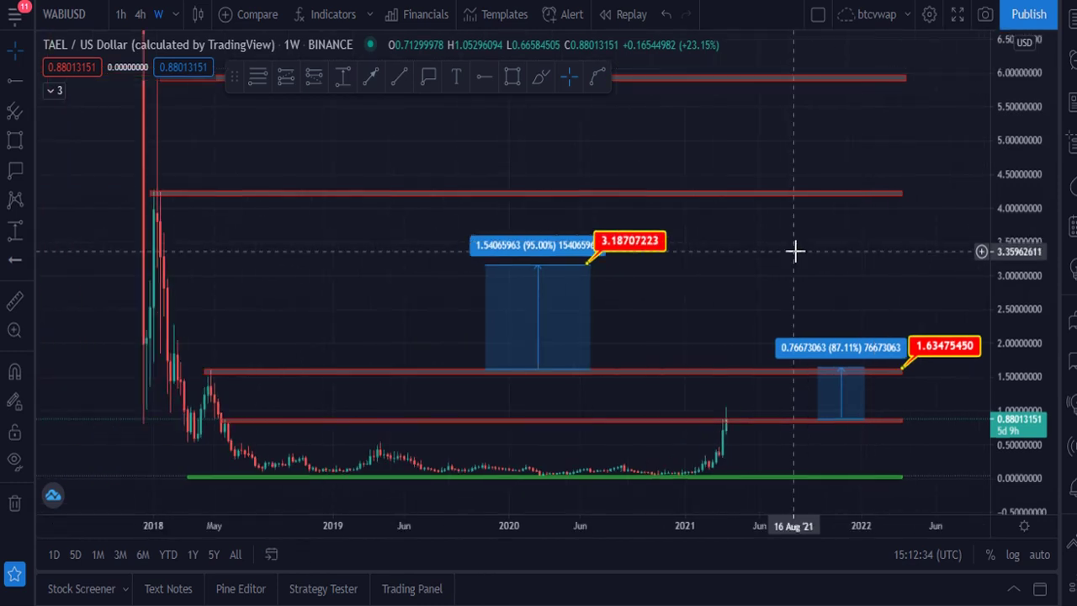
drag(352, 261, 415, 243)
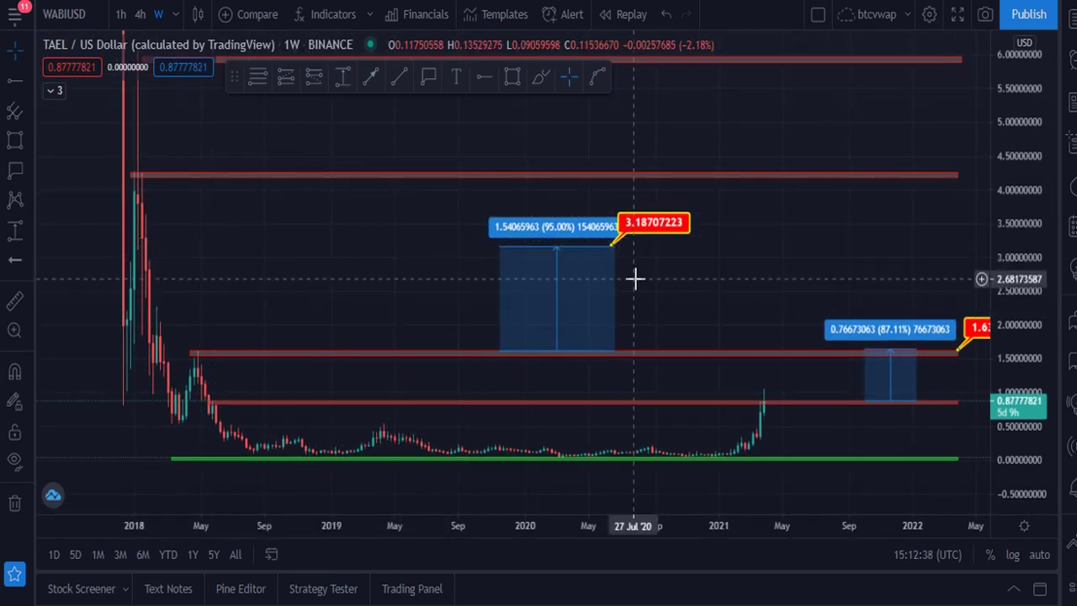
drag(617, 246, 640, 178)
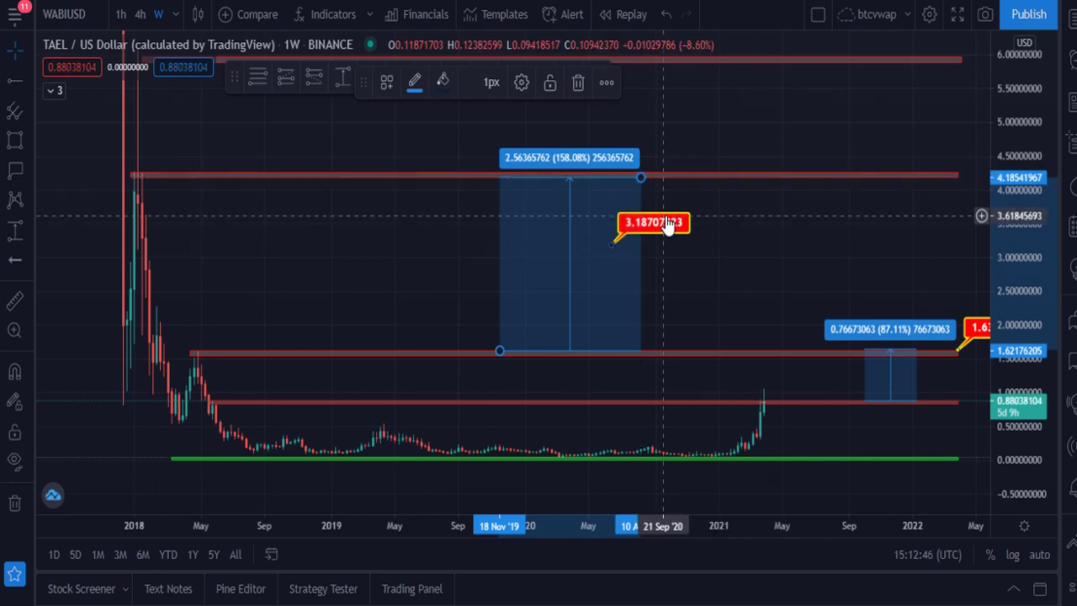
Move the red price label to the box's new top, reading 4.25937133.
drag(669, 225, 701, 154)
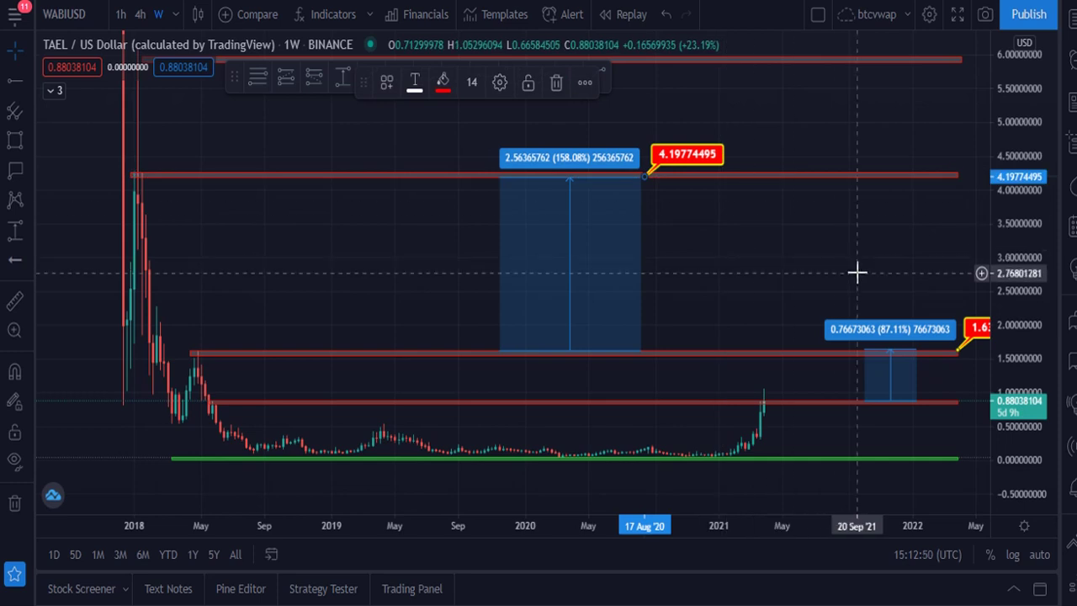
drag(690, 157, 691, 152)
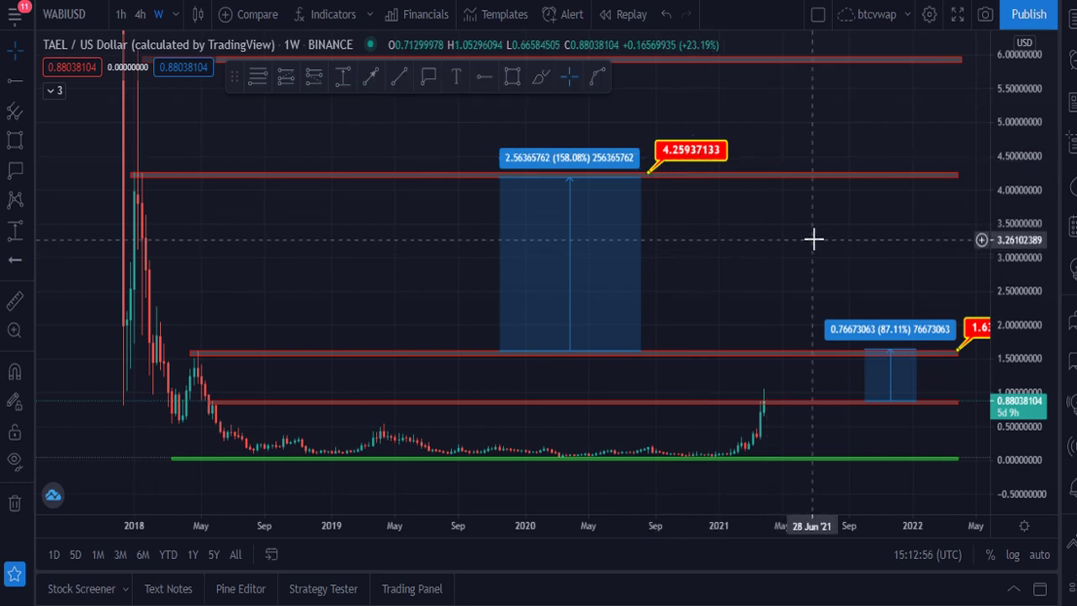
click(406, 365)
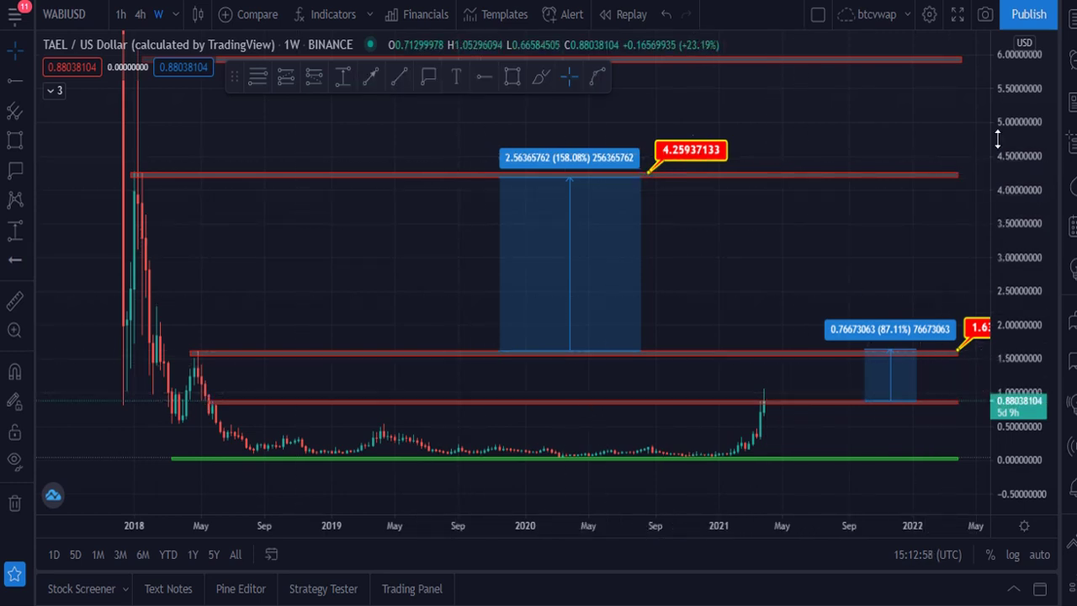
drag(1038, 154, 1013, 283)
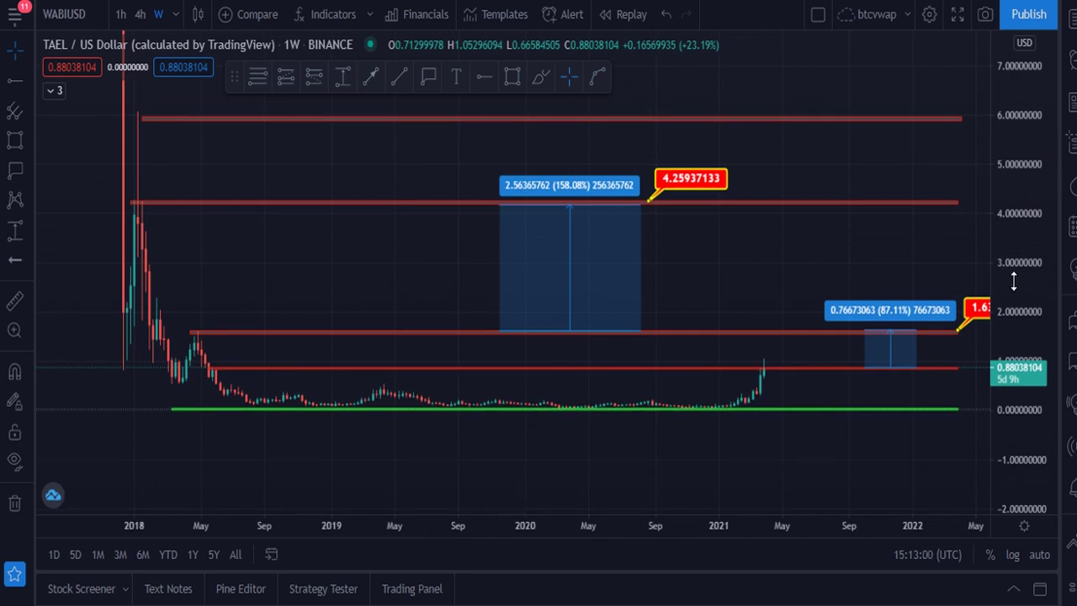
Compress the price scale, resetting it to auto-fit once, to reveal higher prices.
drag(1022, 129, 1018, 202)
drag(834, 109, 846, 214)
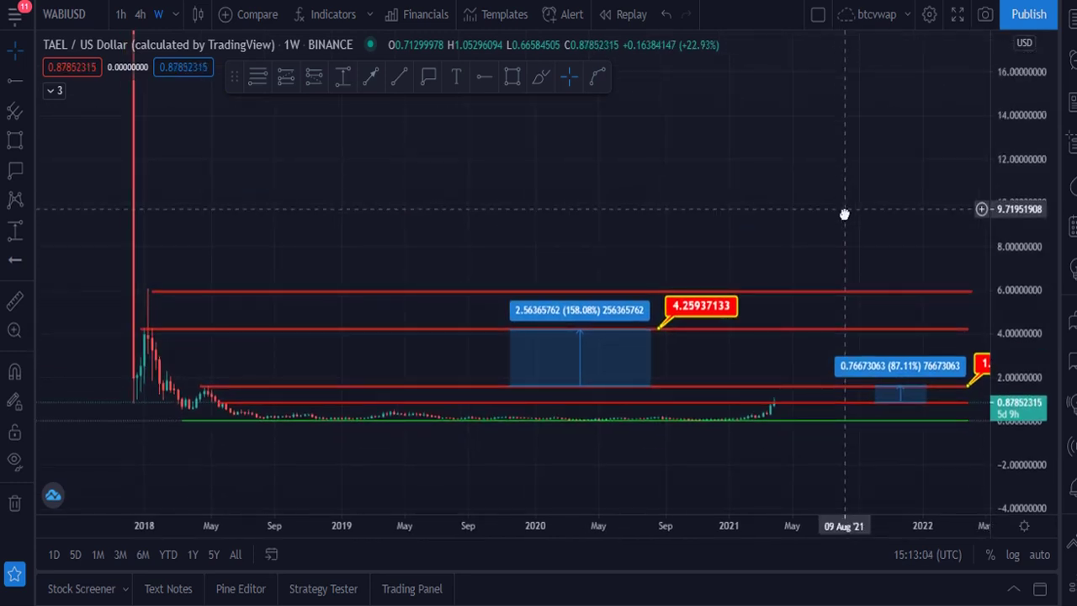
drag(1005, 105, 1006, 192)
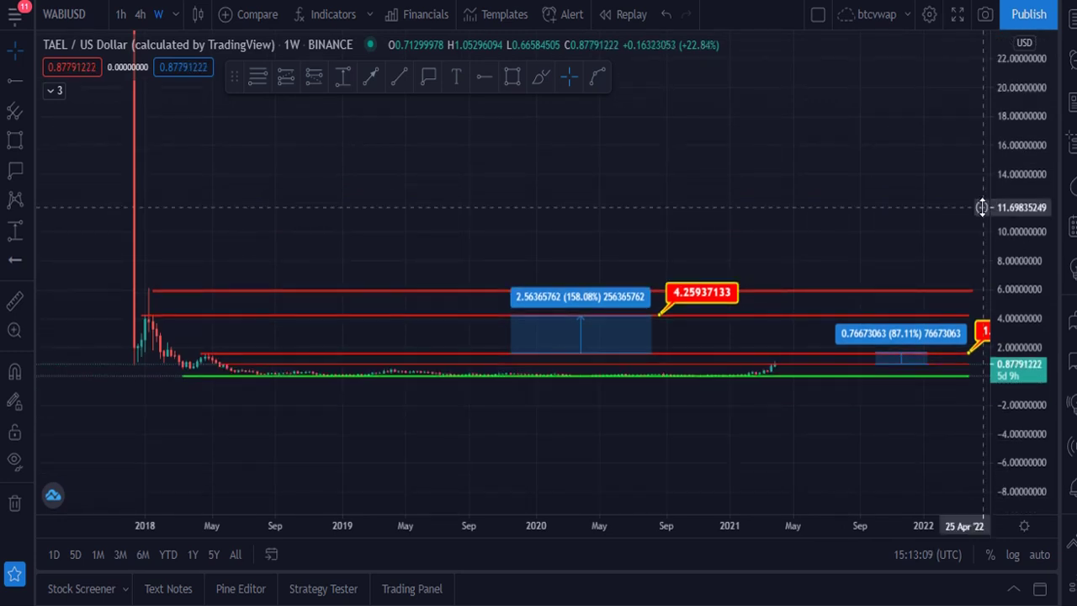
double_click(989, 202)
drag(1022, 108, 1072, 310)
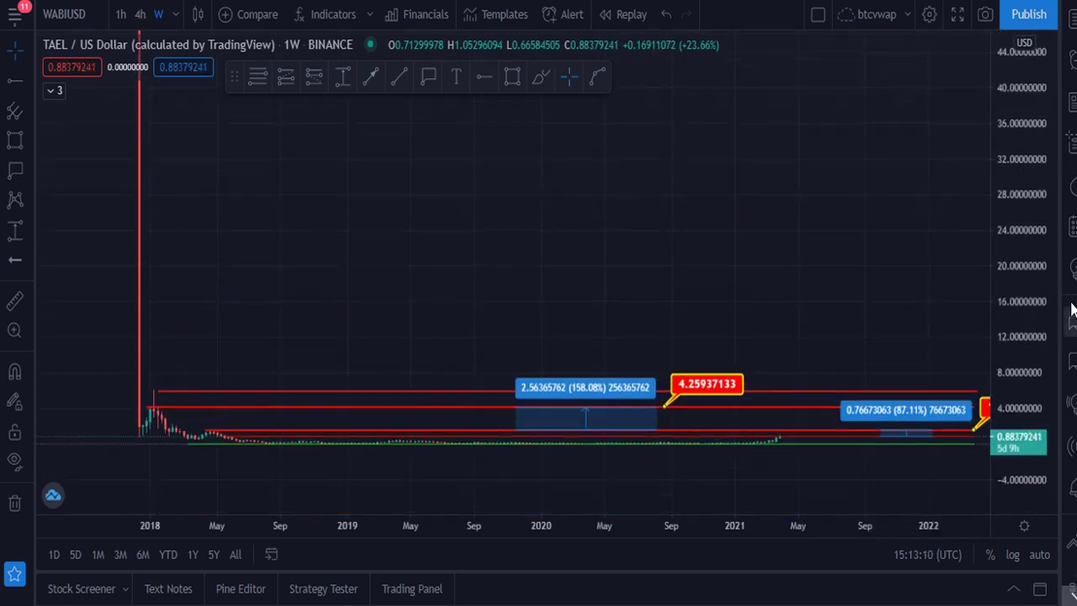
drag(1019, 145, 1019, 168)
drag(894, 233, 894, 278)
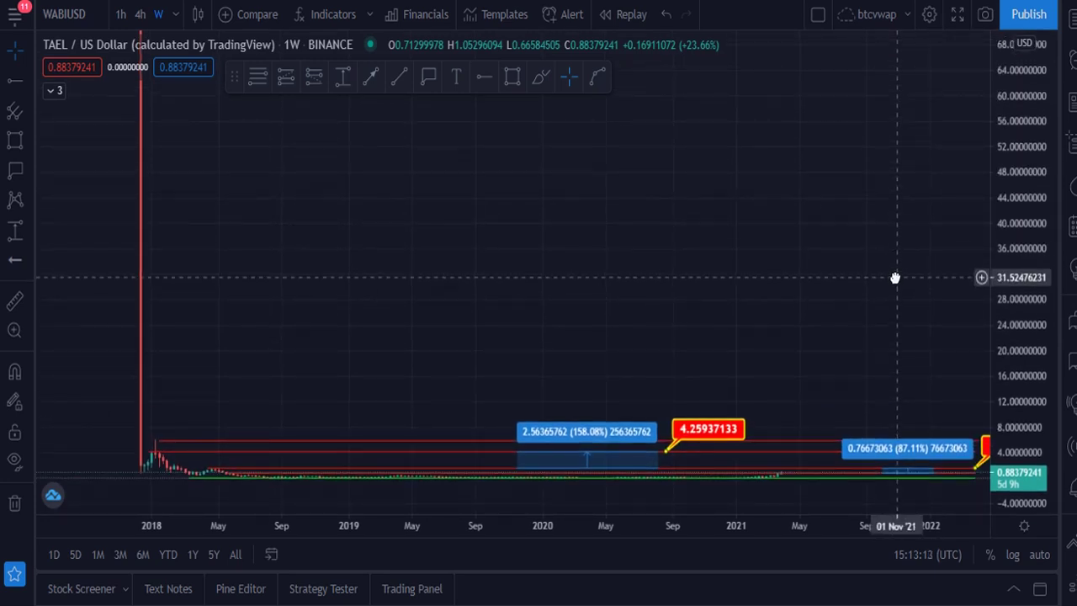
Keep compressing and panning until the 175.09714746 all-time-high line sits at the top.
drag(1028, 139, 1028, 169)
drag(891, 165, 891, 244)
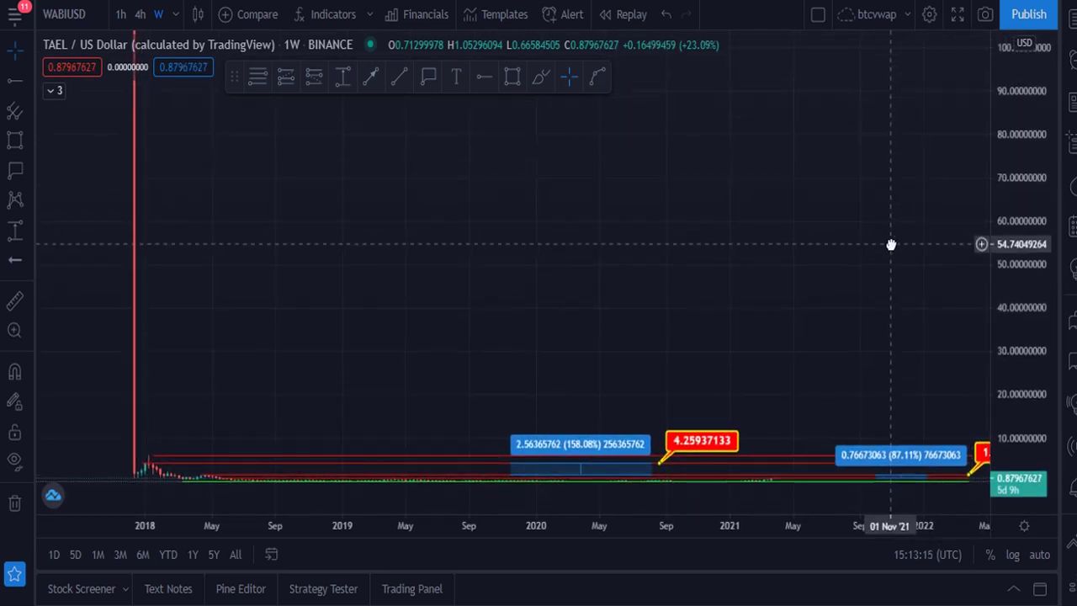
drag(1023, 154, 1029, 240)
drag(883, 190, 872, 270)
drag(1022, 109, 1021, 160)
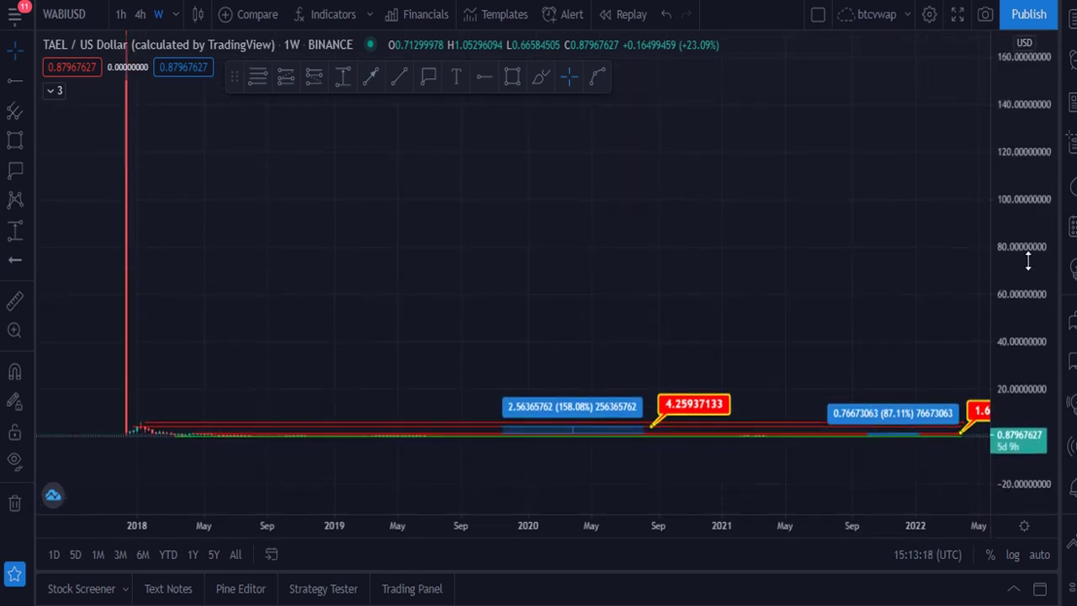
drag(880, 176, 869, 249)
drag(1011, 166, 1021, 233)
drag(861, 257, 819, 272)
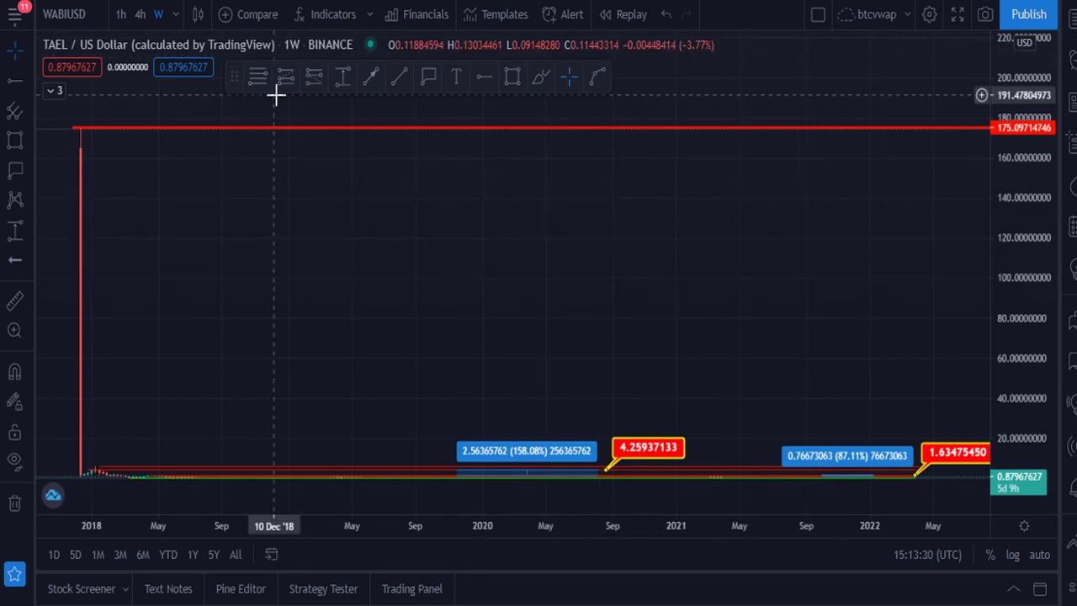
Draw a Fib retracement from the December 2017 high near 174.84 to the November 2019 low.
click(252, 86)
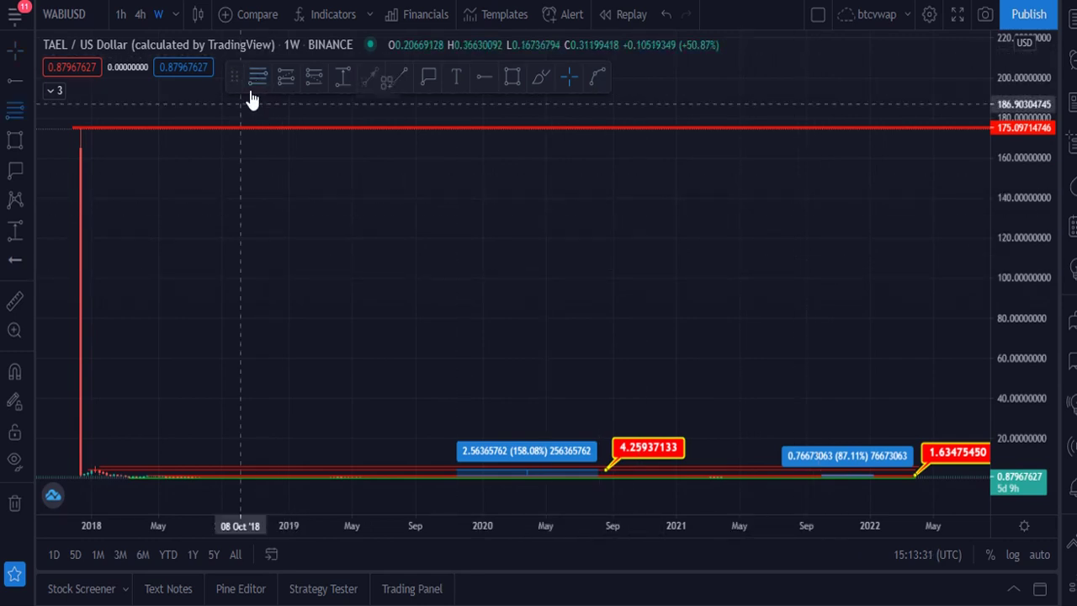
click(80, 128)
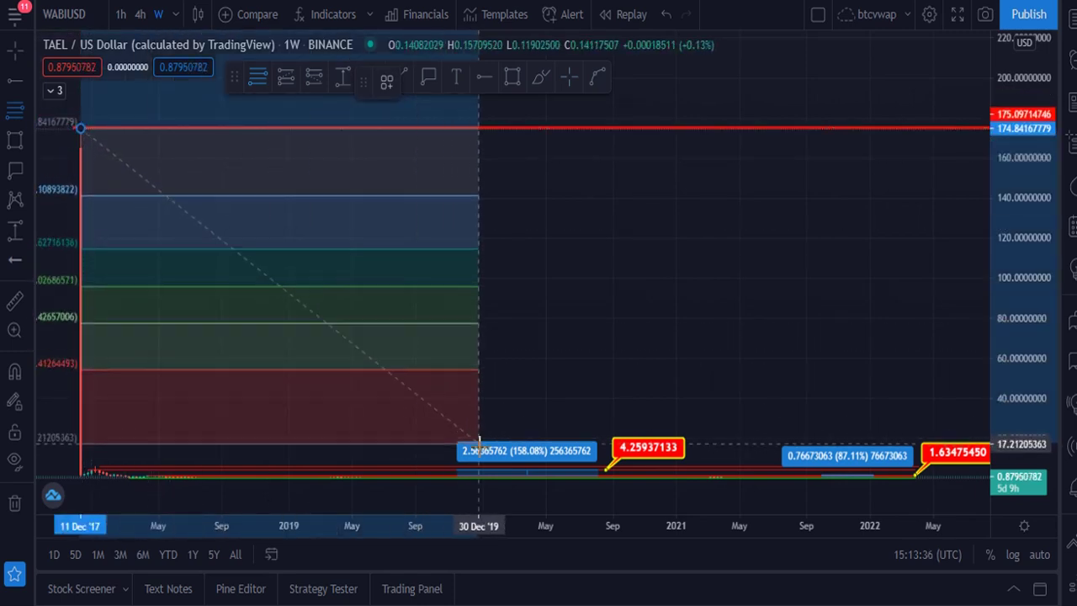
click(461, 474)
drag(461, 477, 461, 479)
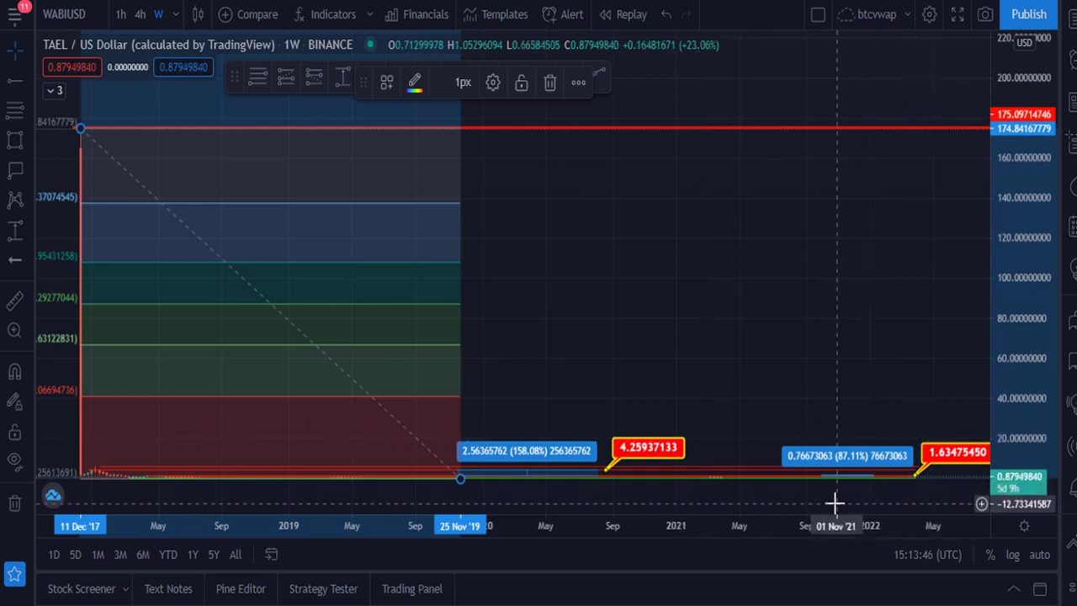
mouse_move(608, 483)
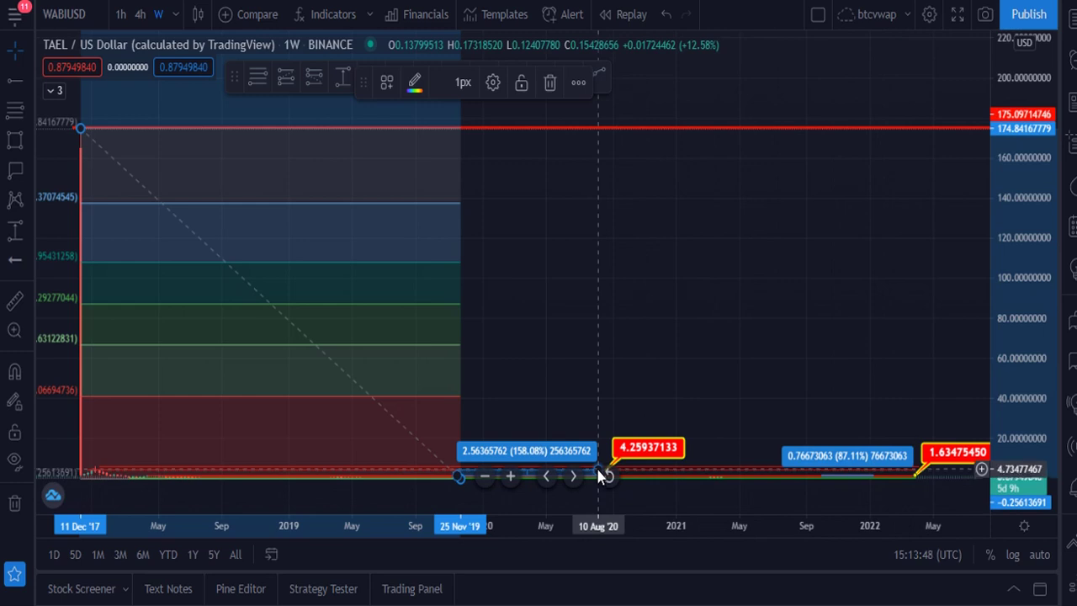
click(874, 475)
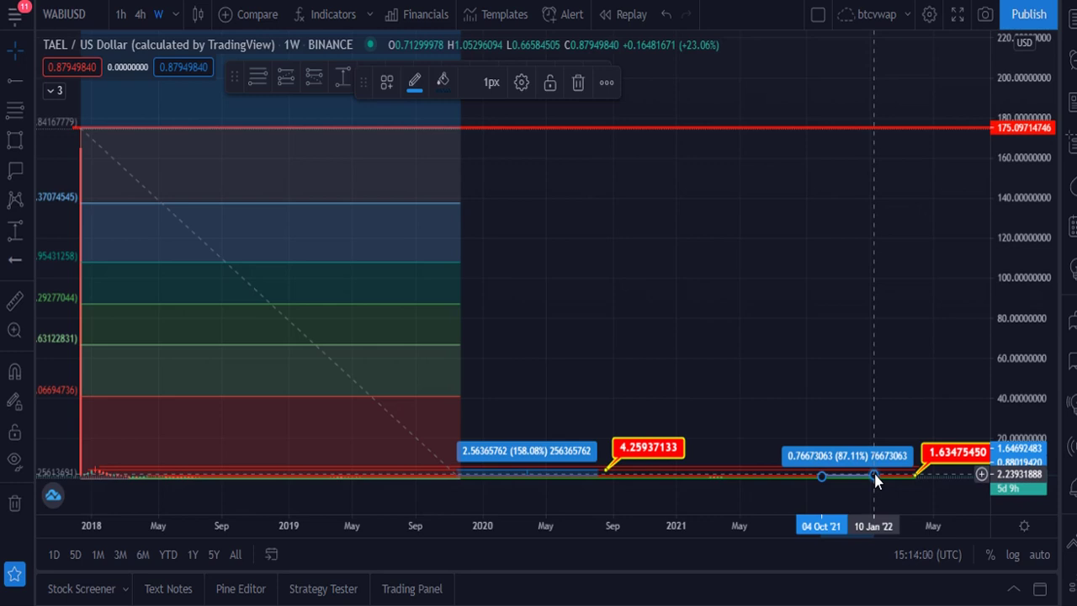
Raise the small measured move's top to 64.99324737 (7383.97%).
drag(875, 477, 901, 396)
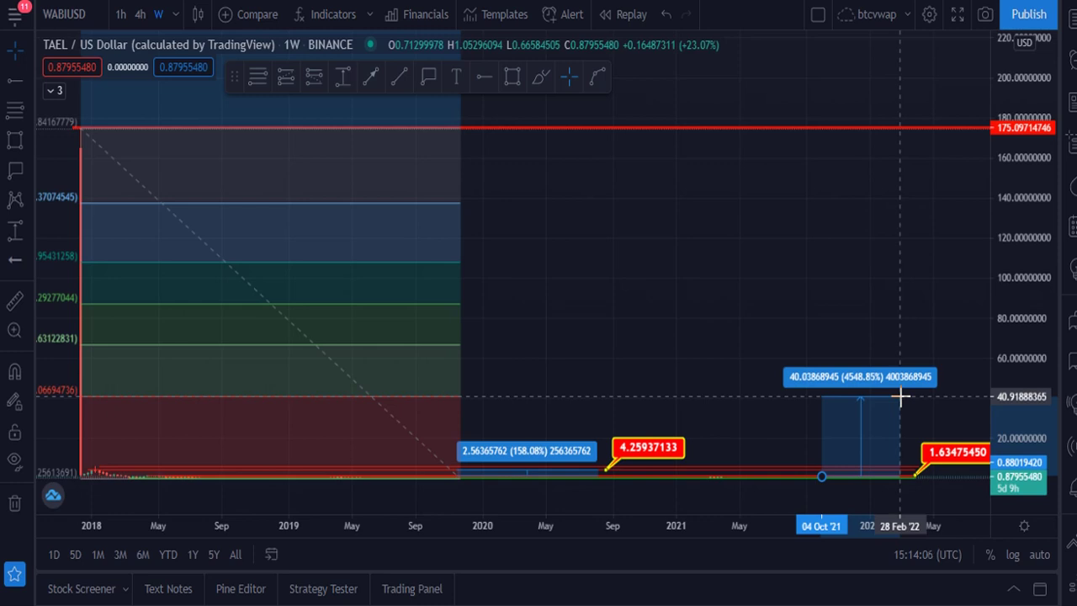
drag(900, 397, 900, 397)
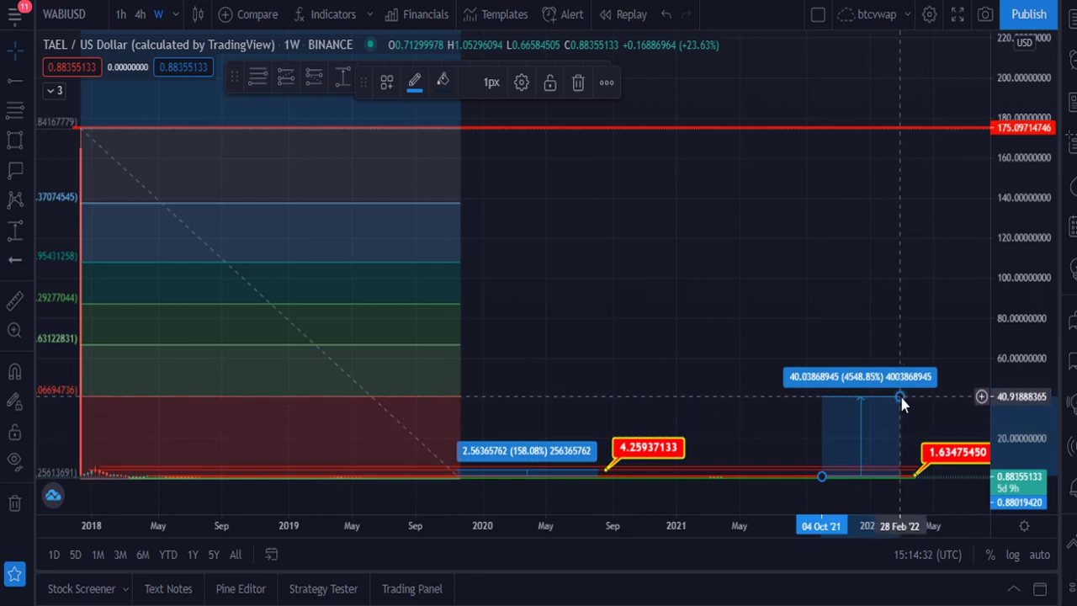
drag(900, 394, 902, 345)
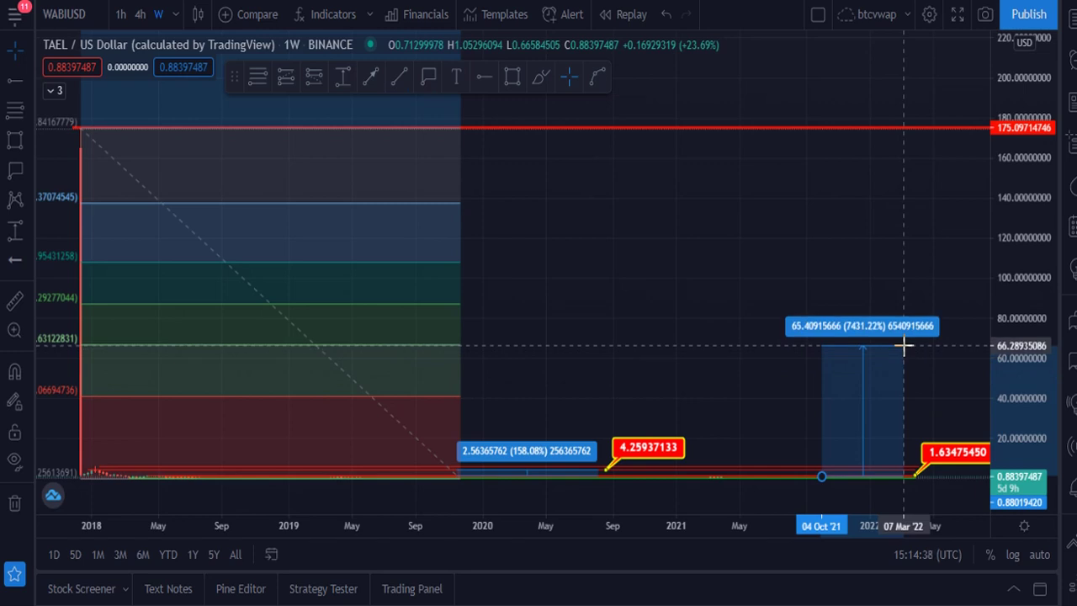
drag(903, 345, 903, 346)
Add a price label reading 65.04162297 at the box's top corner.
click(903, 345)
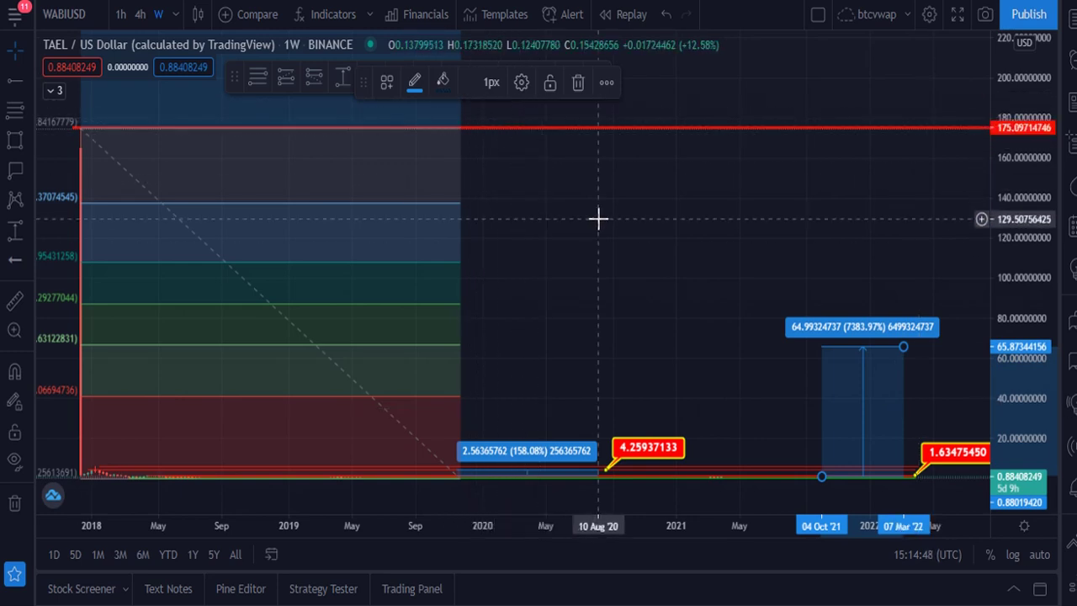
click(522, 180)
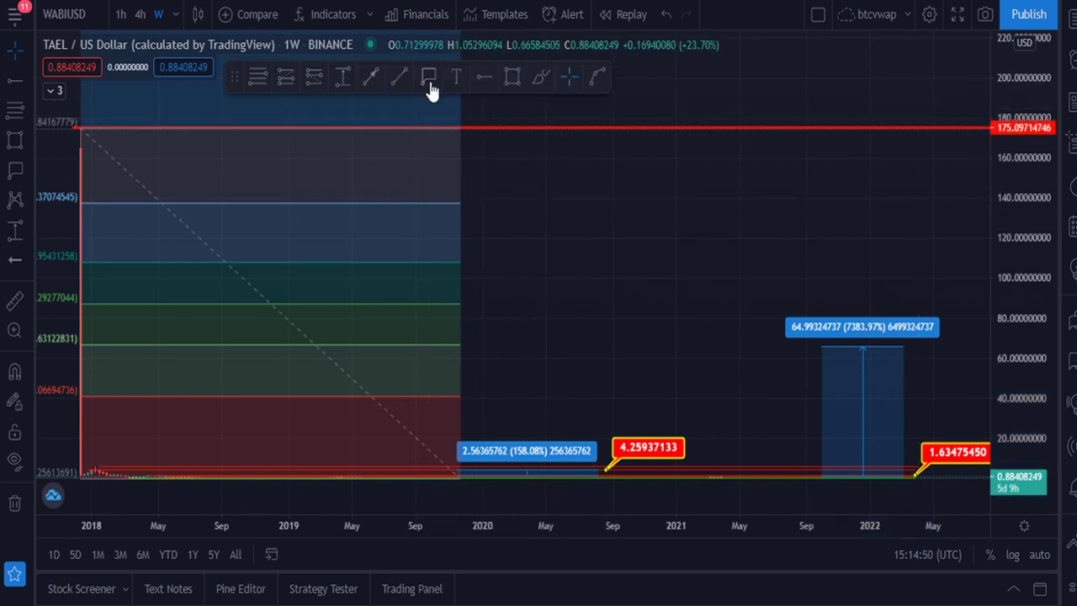
click(904, 345)
click(922, 253)
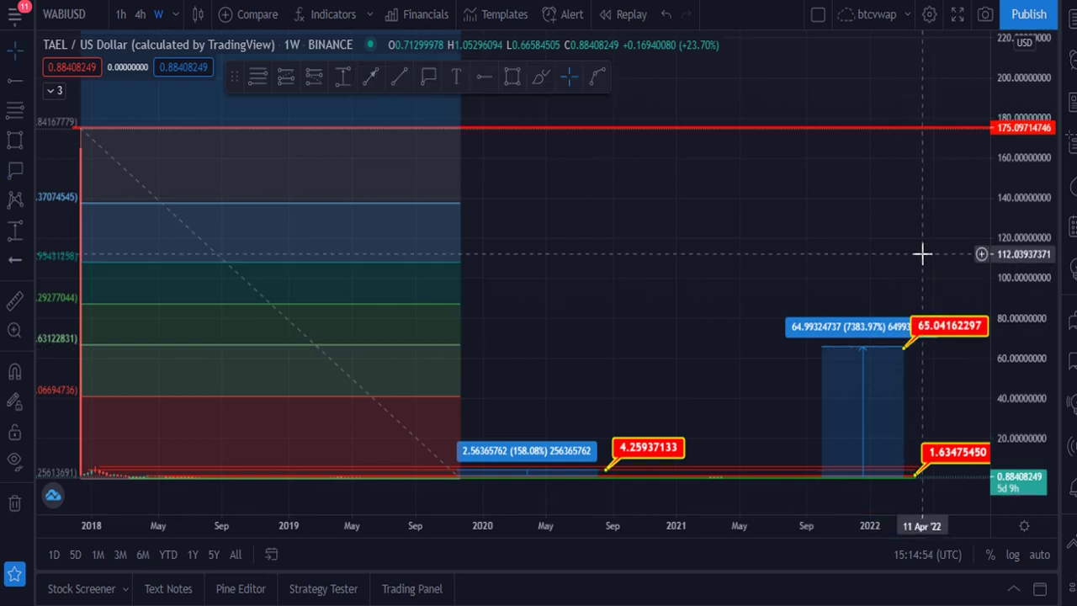